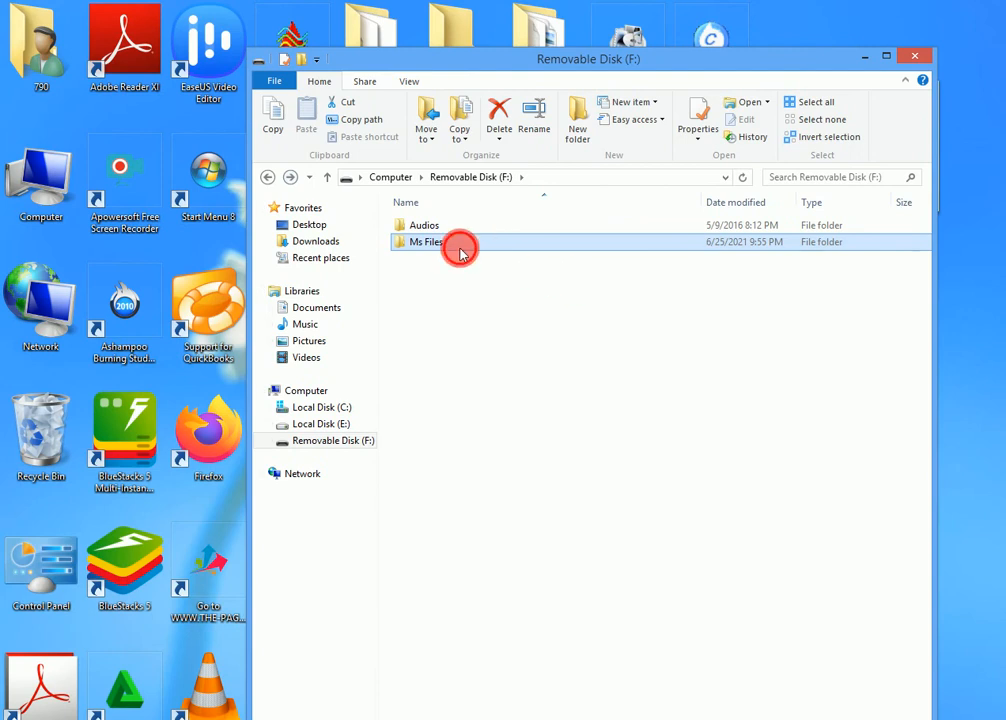
Move the Removable Disk (F:) window aside and look through desktop folders, including cards, for the sample files
click(272, 177)
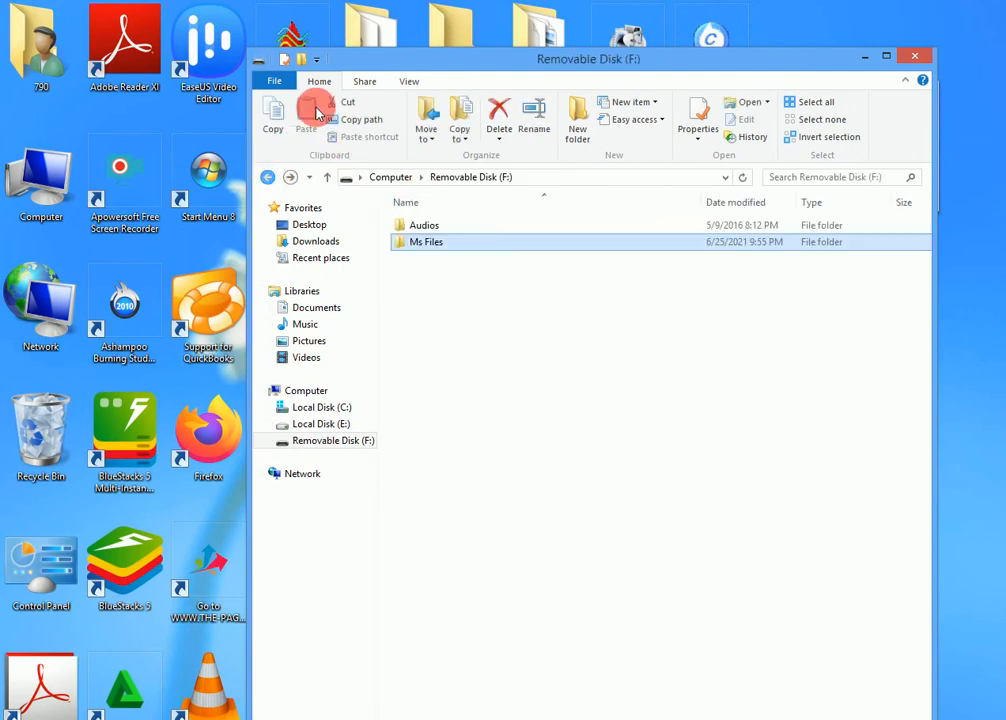
drag(366, 54, 498, 67)
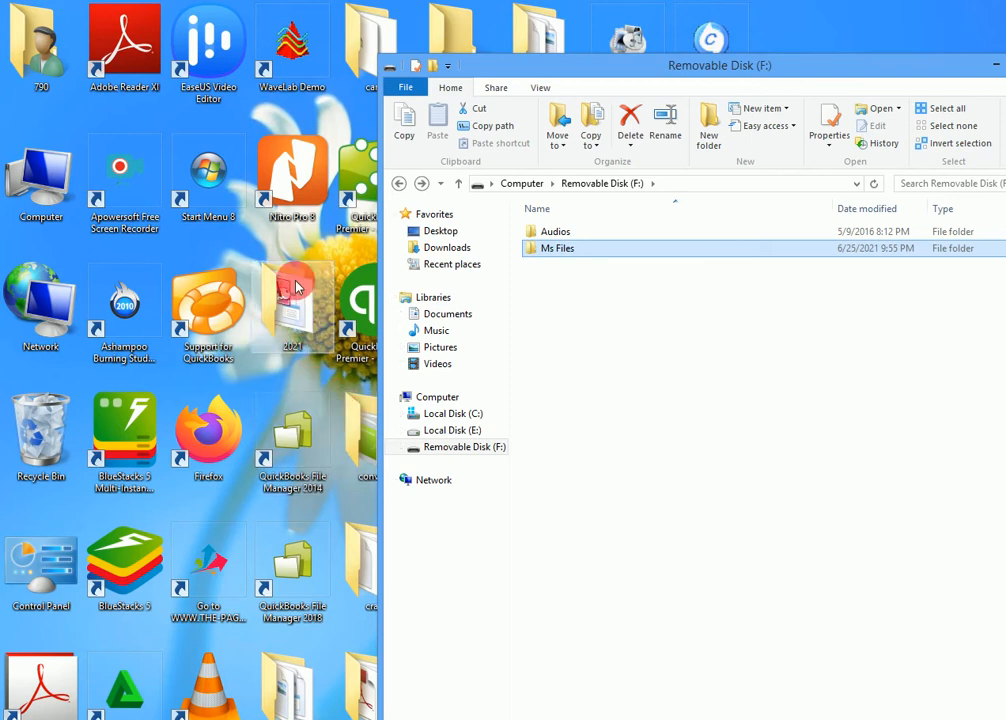
double_click(369, 40)
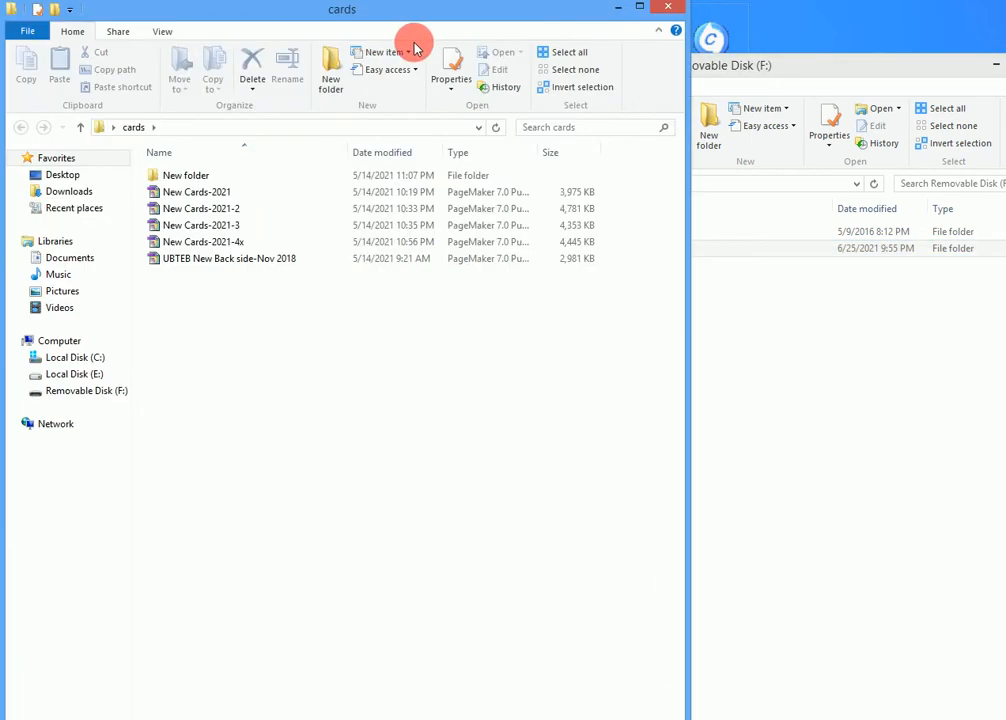
click(670, 7)
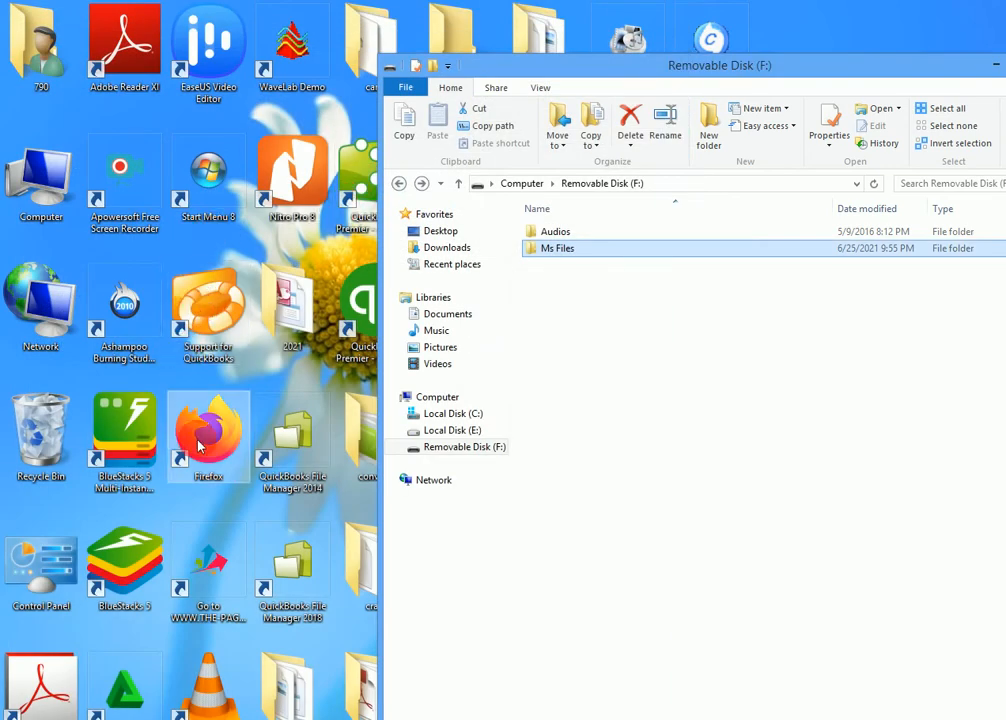
click(545, 233)
click(565, 232)
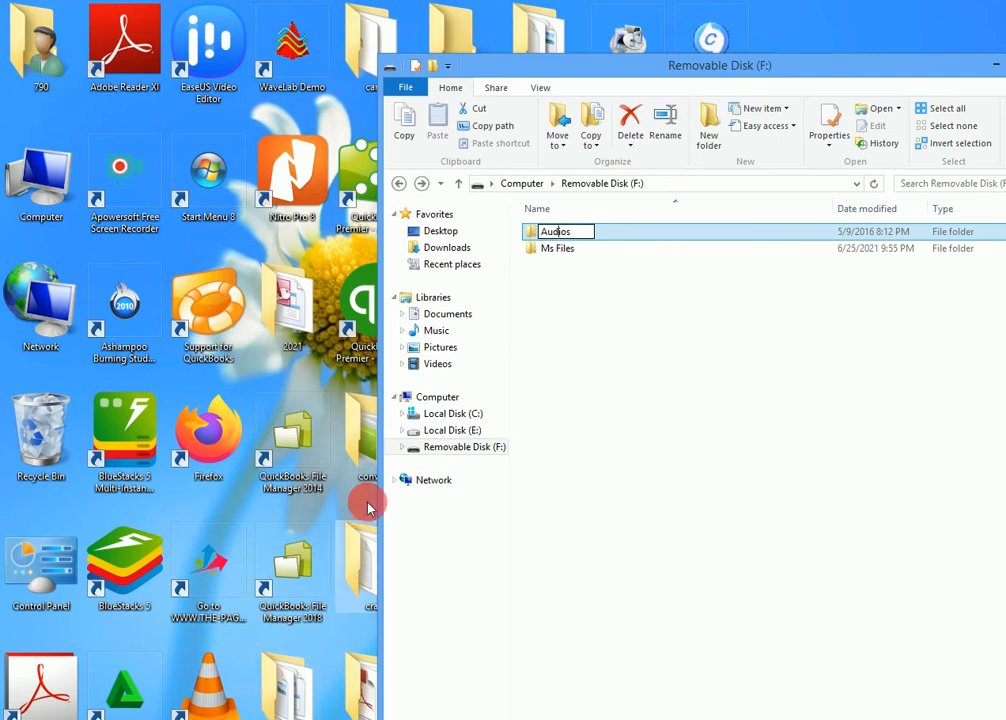
drag(519, 70, 727, 33)
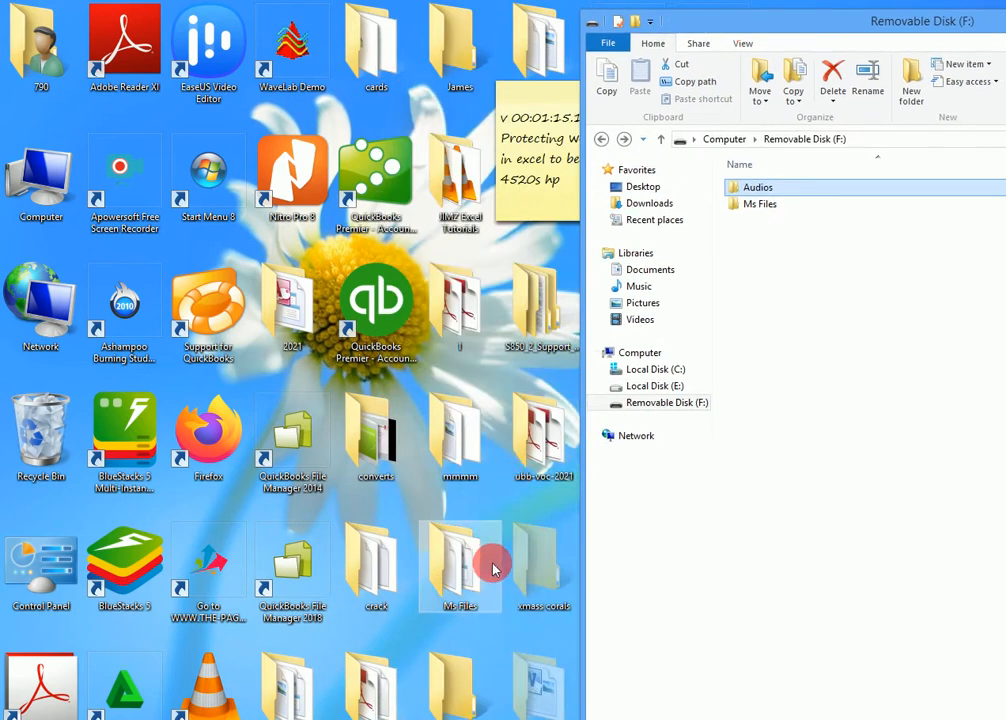
double_click(447, 694)
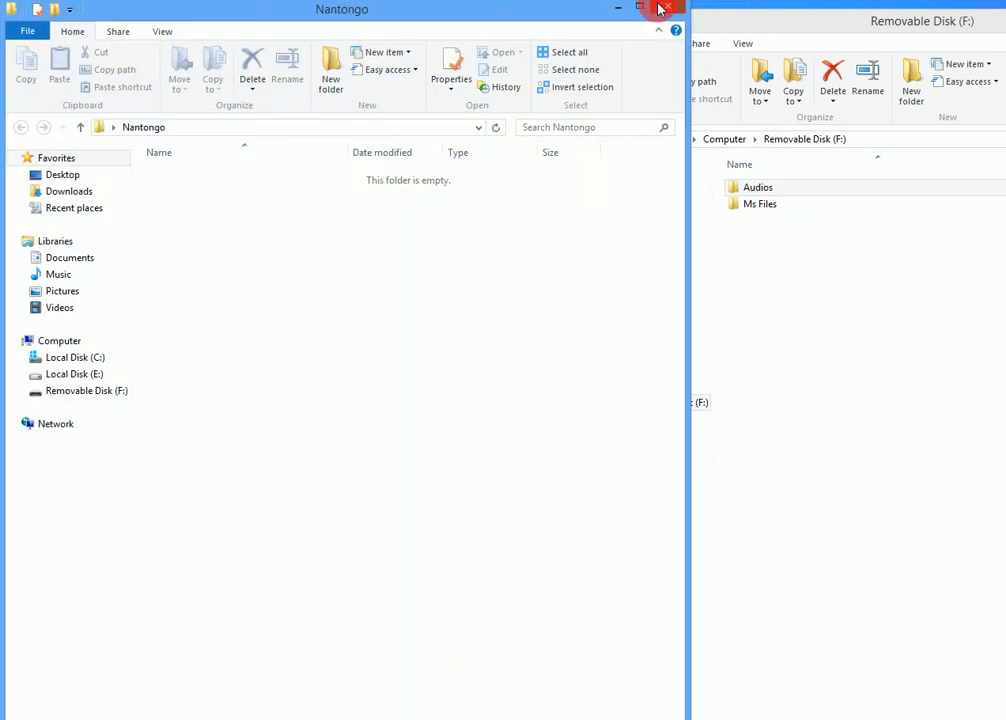
click(662, 9)
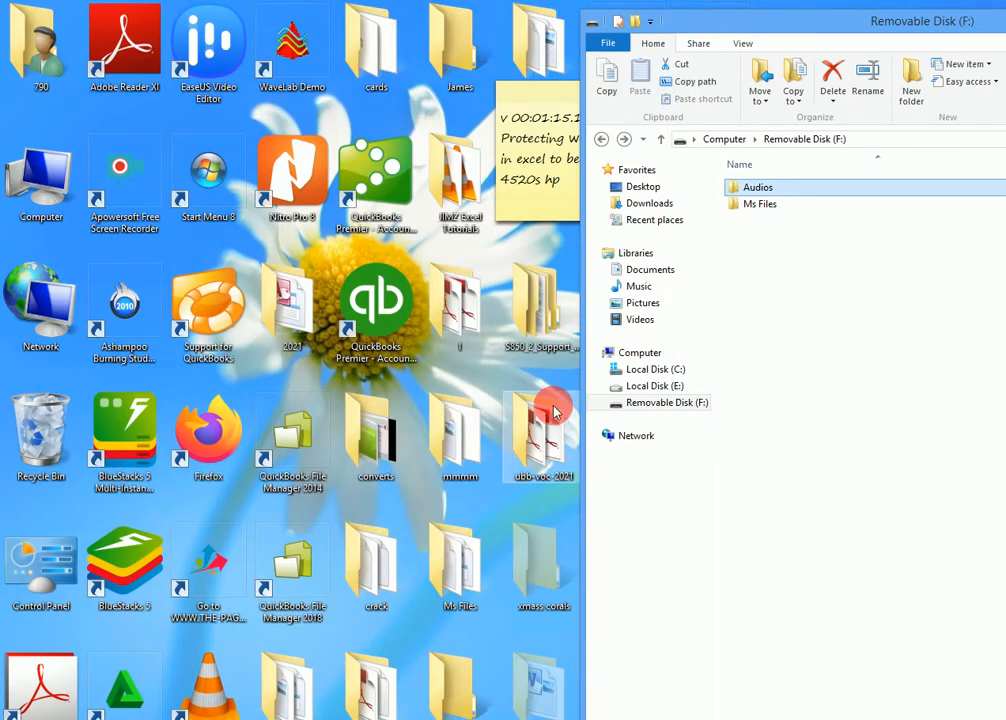
Minimise the Removable Disk (F:) window to uncover the desktop folders
click(434, 469)
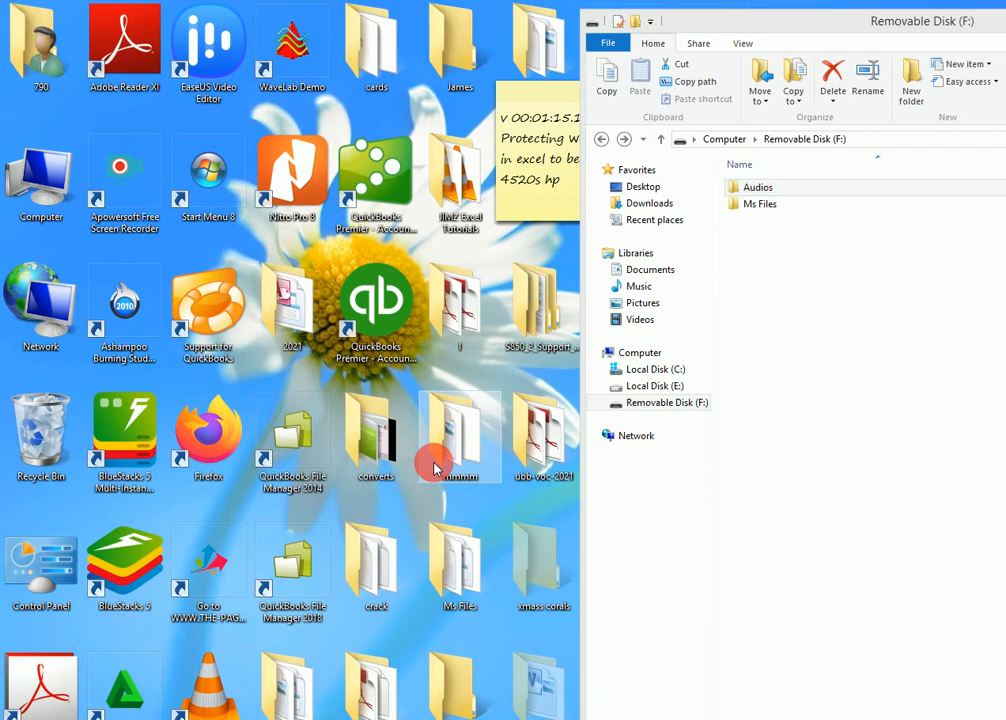
key(n)
key(n)
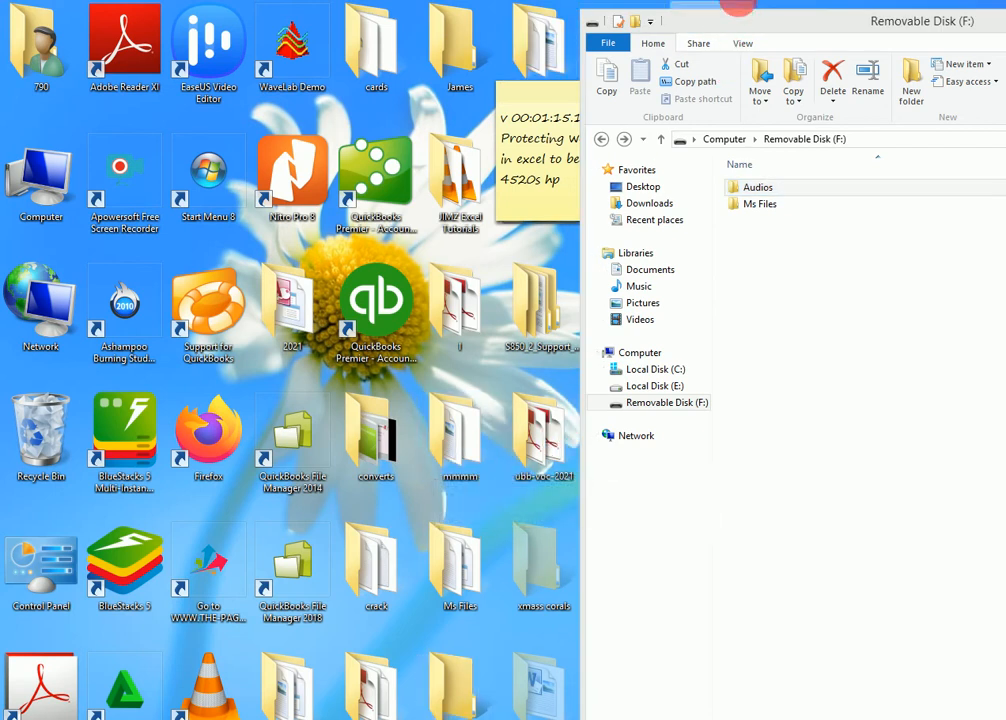
click(744, 22)
drag(744, 22, 433, 18)
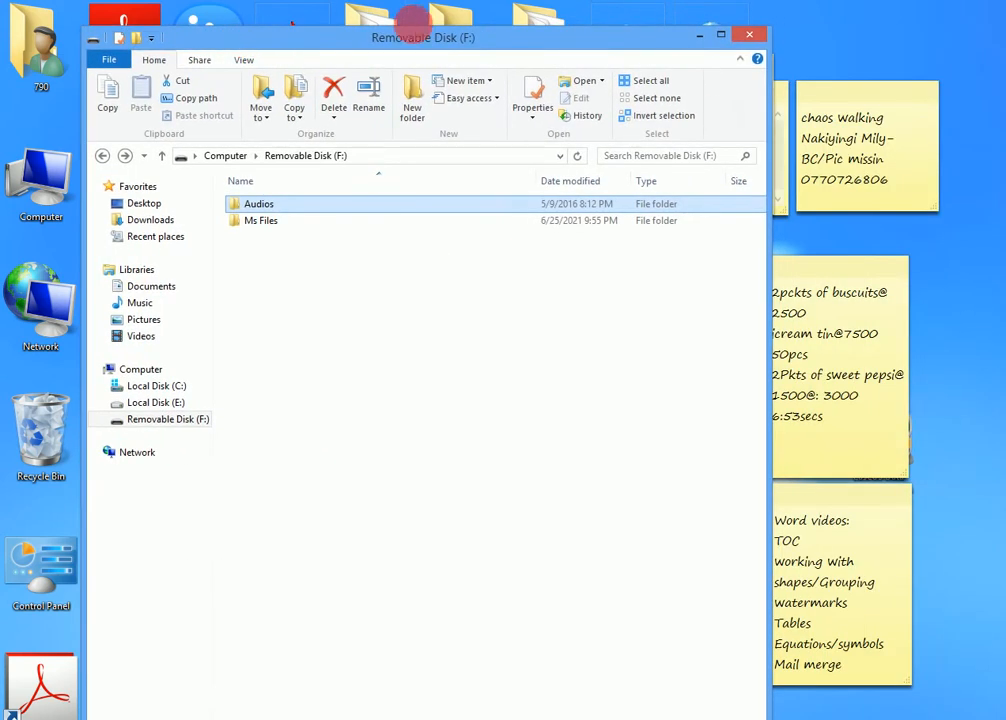
click(696, 37)
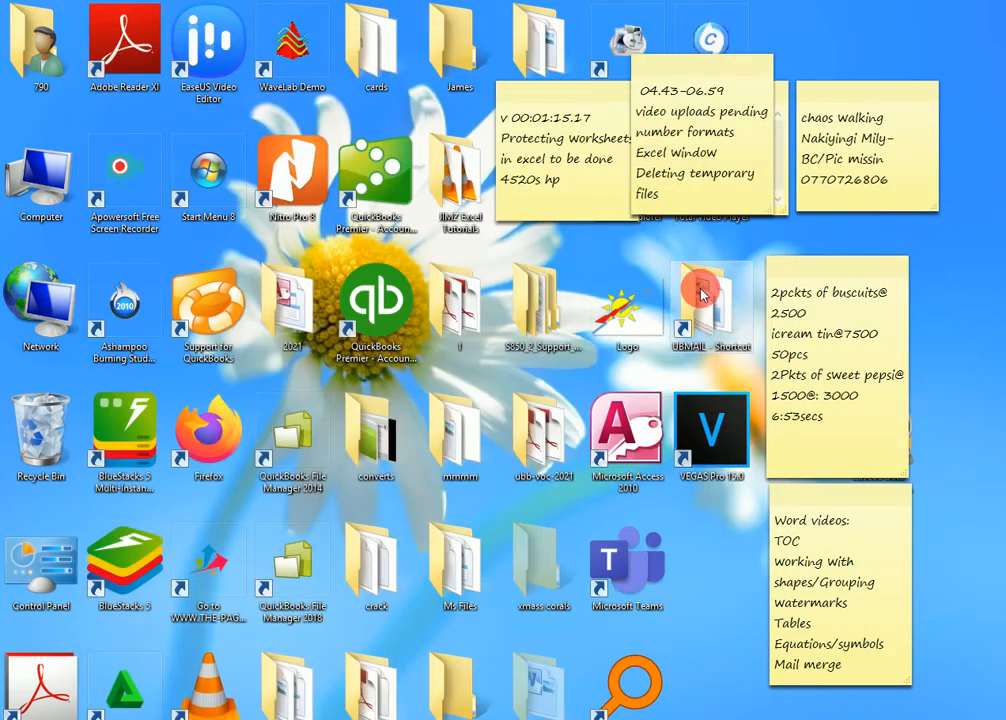
Check the contents of the desktop folder Ms Files and send a copy of the folder to Removable Disk (F:)
double_click(458, 561)
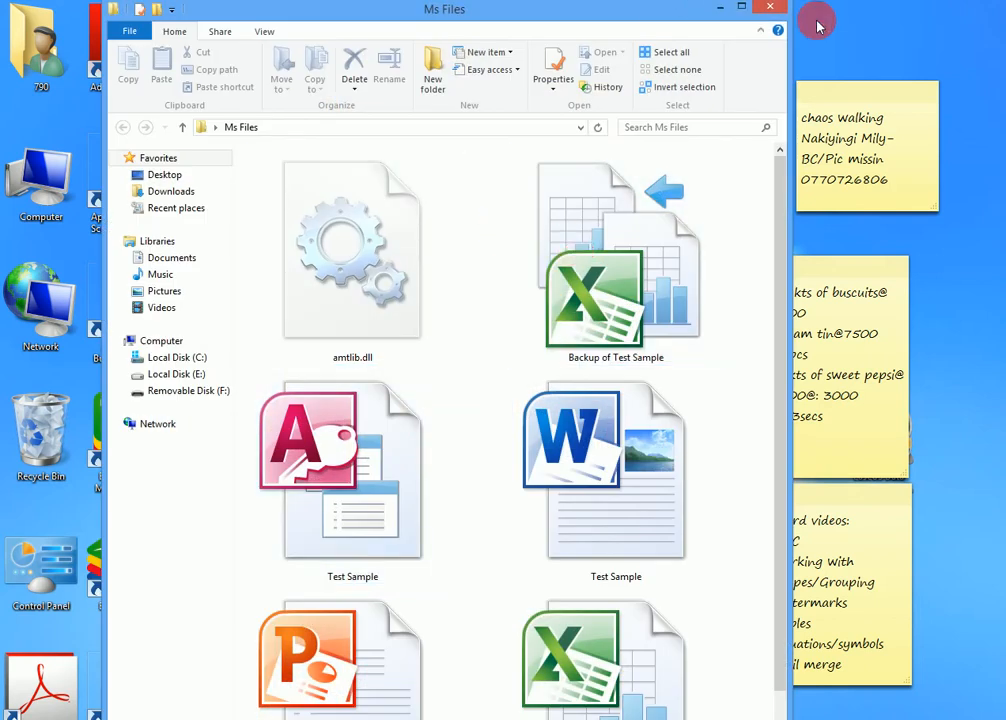
click(720, 7)
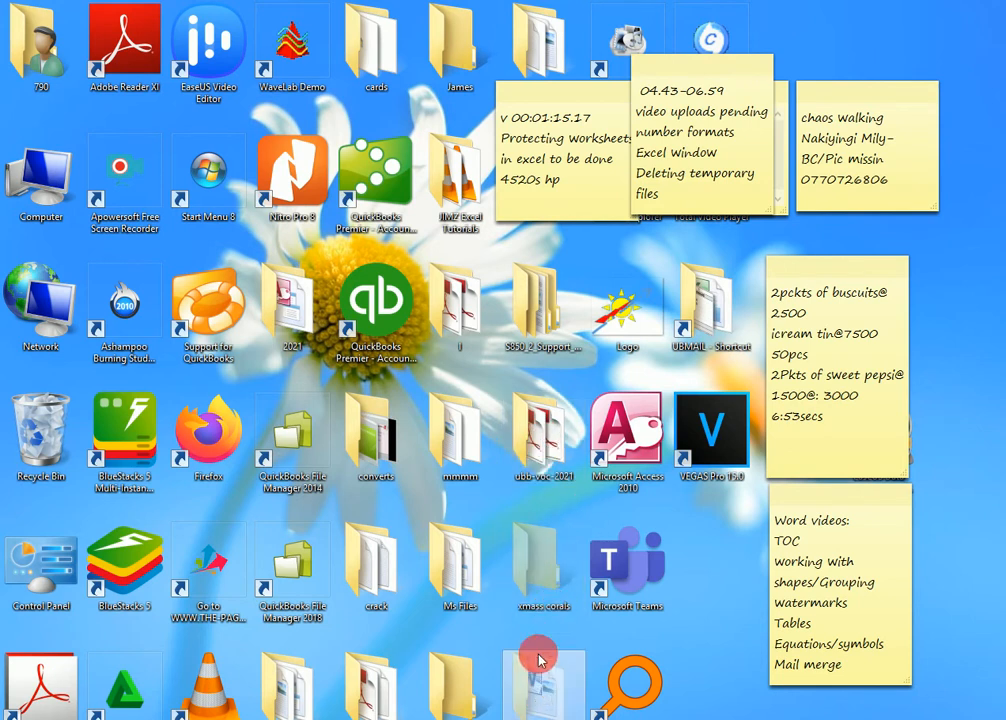
right_click(442, 568)
mouse_move(523, 435)
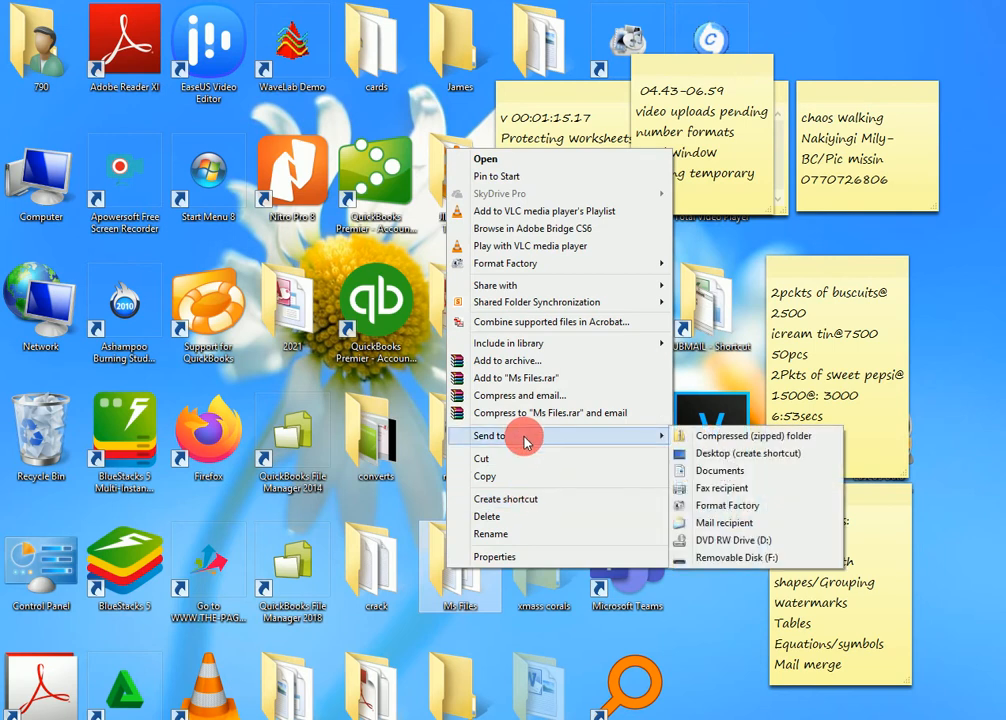
click(703, 558)
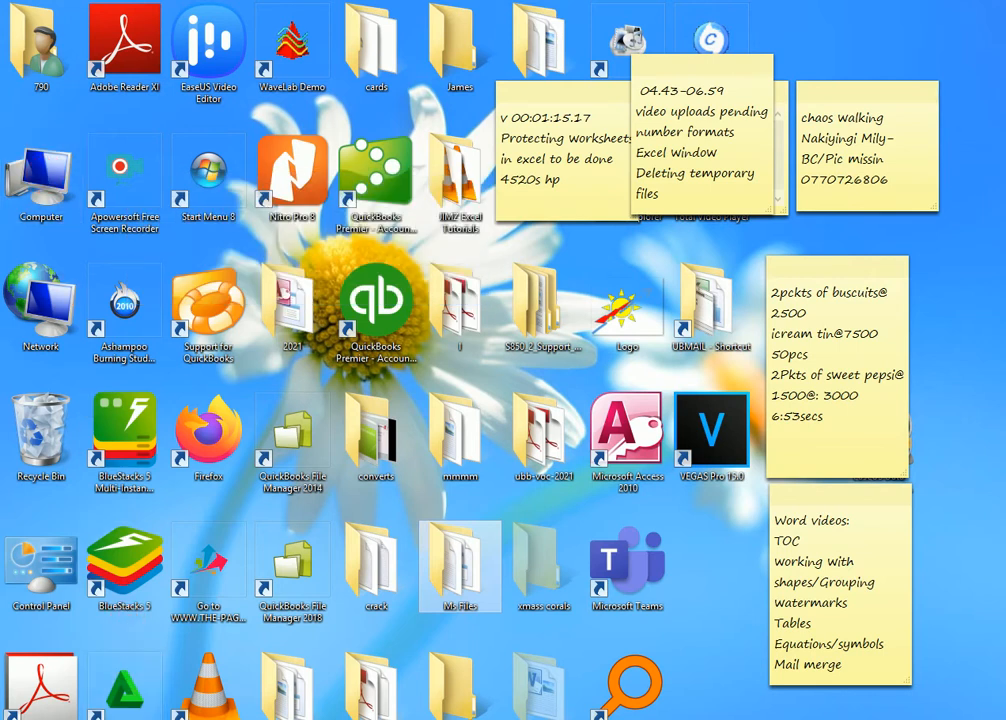
Examine the contents of the Ms Files and Audios folders on Removable Disk (F:)
click(94, 718)
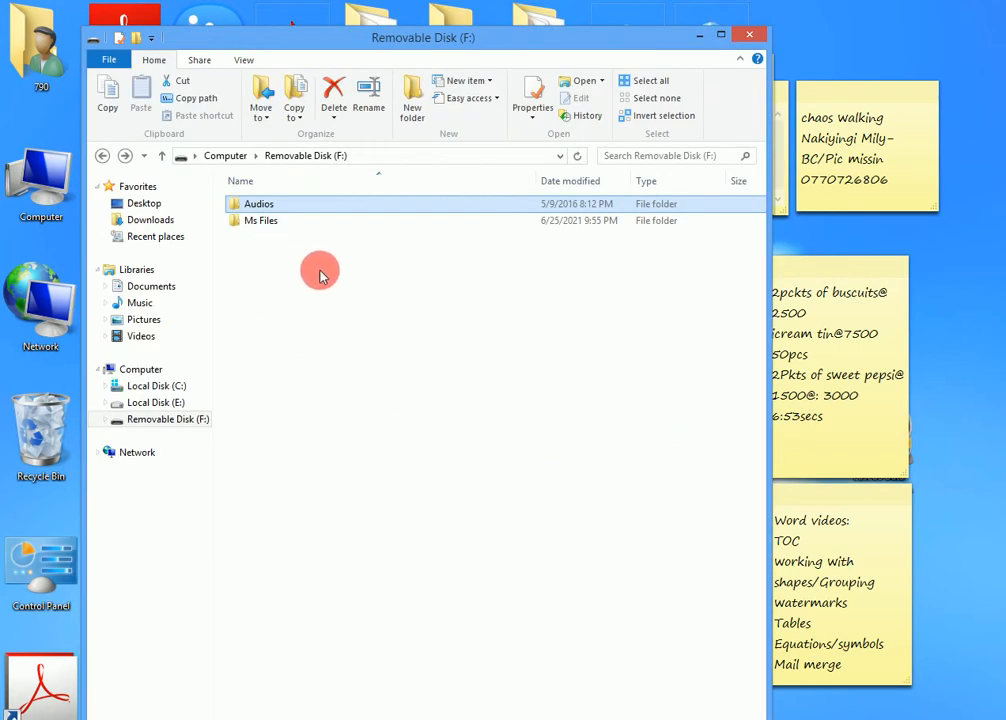
double_click(283, 224)
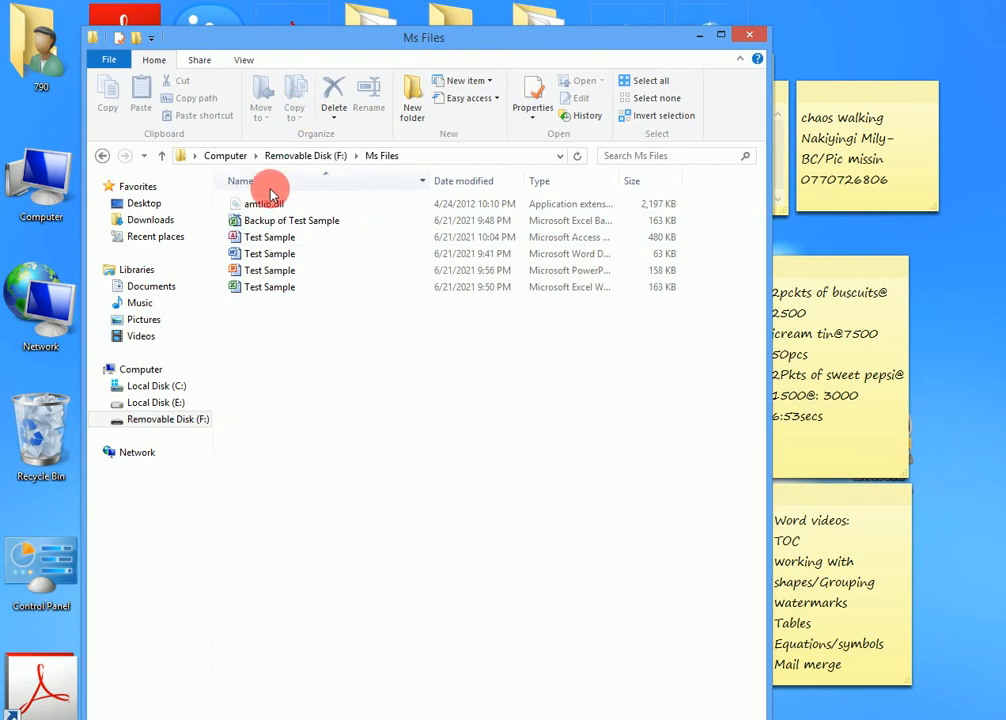
click(115, 156)
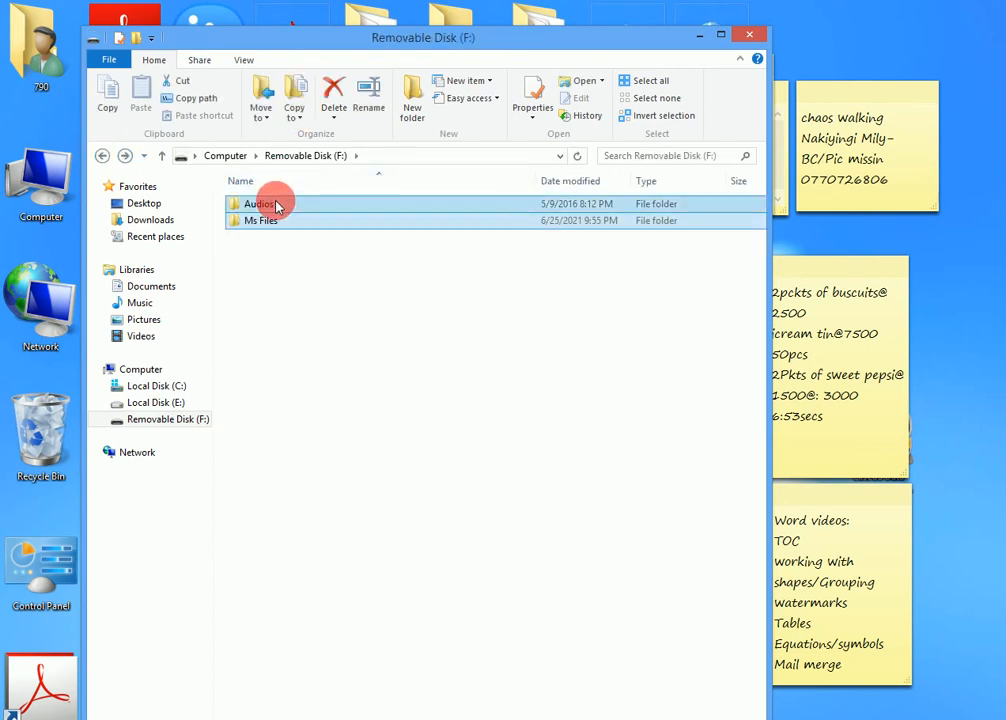
double_click(278, 200)
click(101, 156)
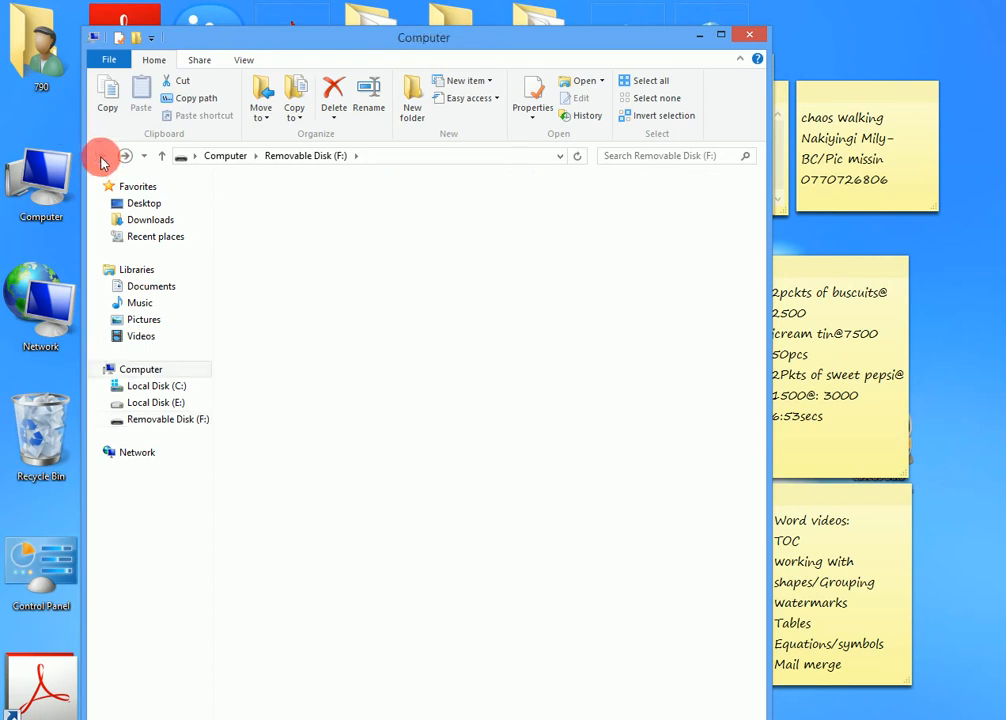
Open the format settings for Removable Disk (F:) from the Computer view and magnify the screen
click(101, 157)
right_click(574, 514)
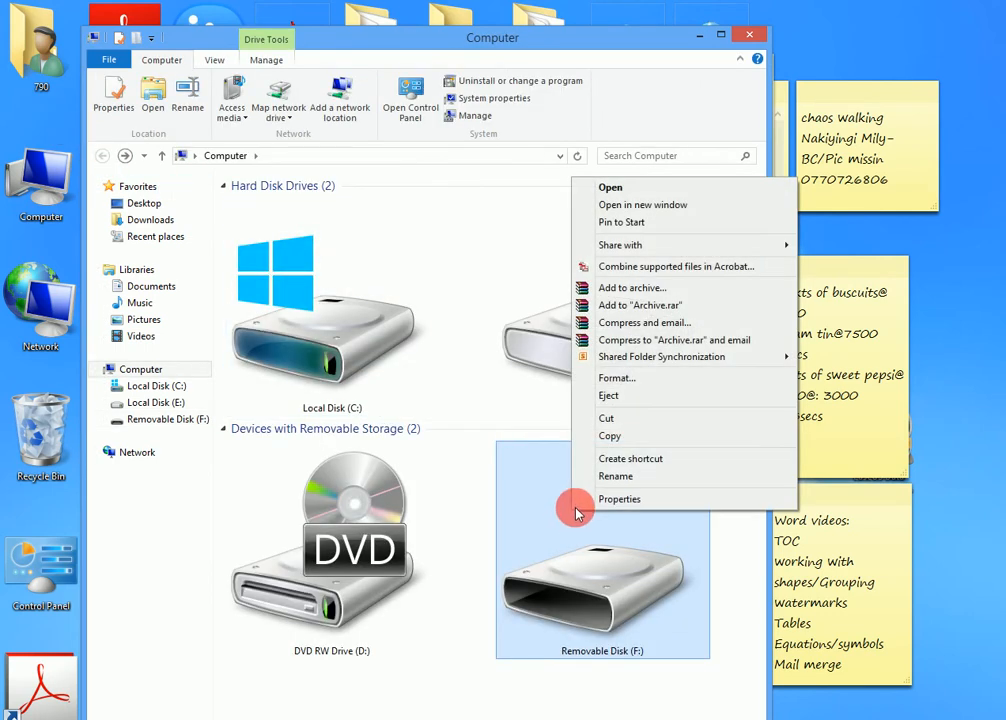
click(613, 380)
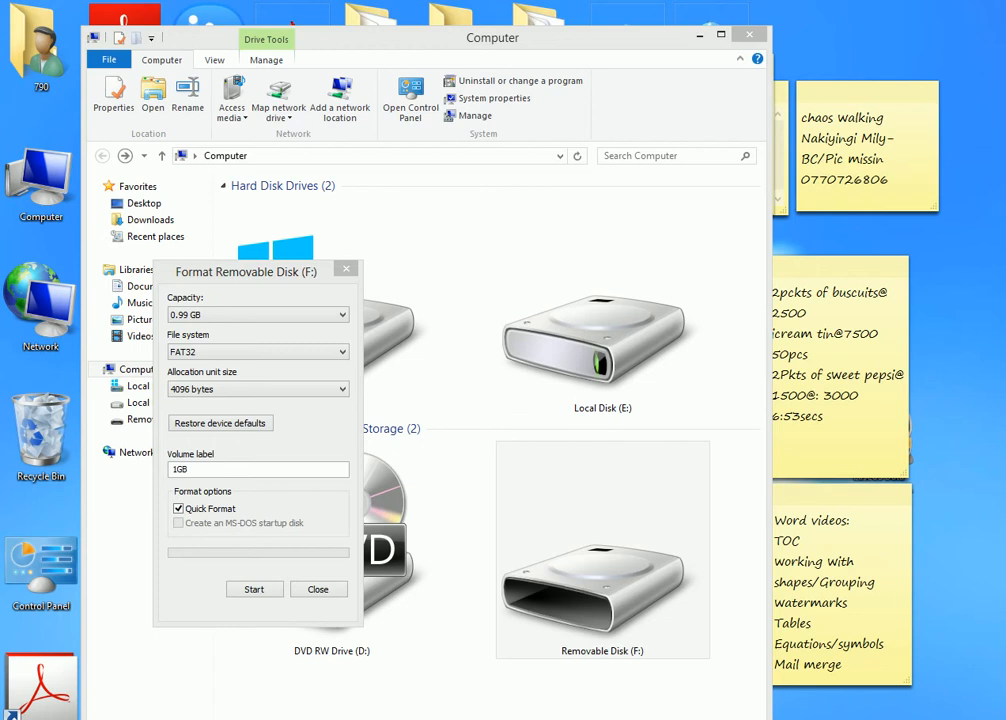
key(super+plus)
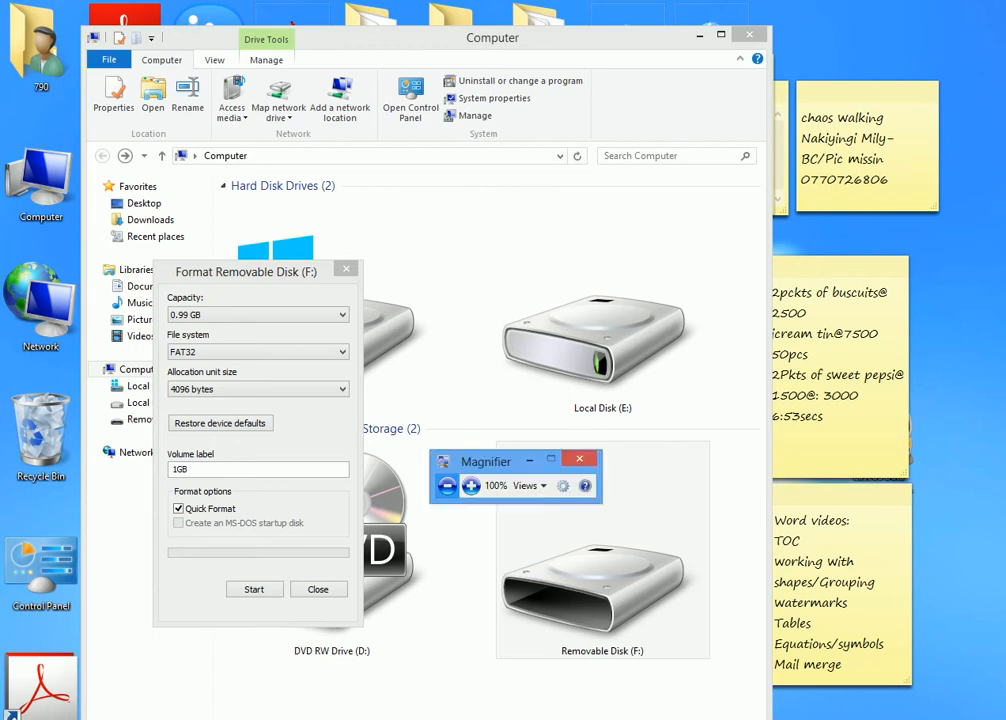
click(471, 486)
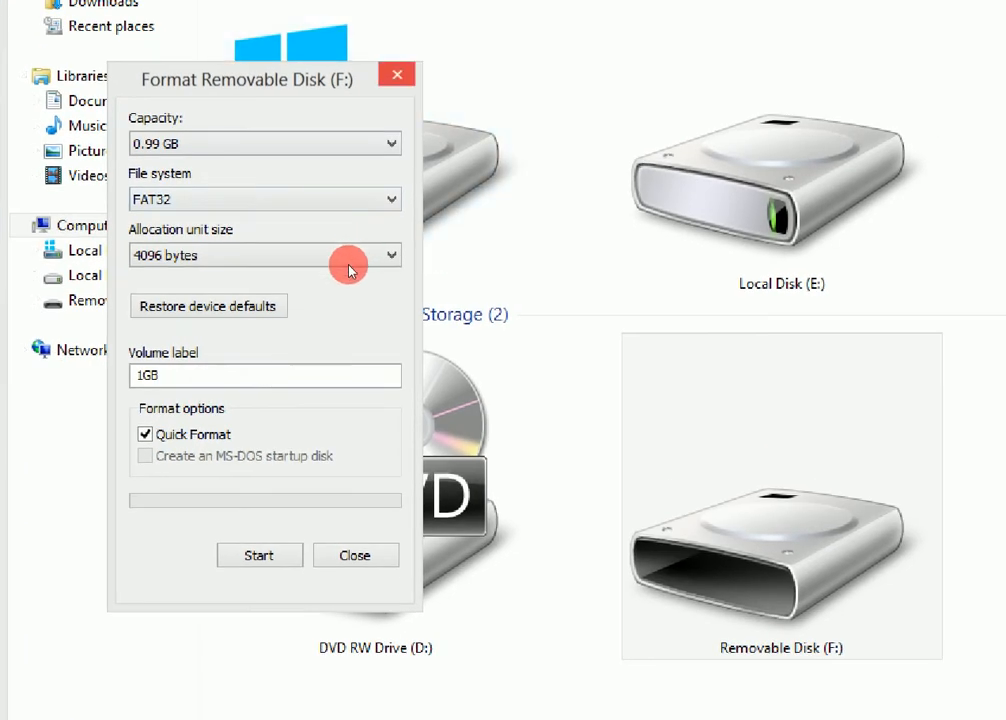
Quick-format Removable Disk (F:) as FAT32 with 4096-byte allocation units and volume label 1GB, then close the format dialog
click(676, 598)
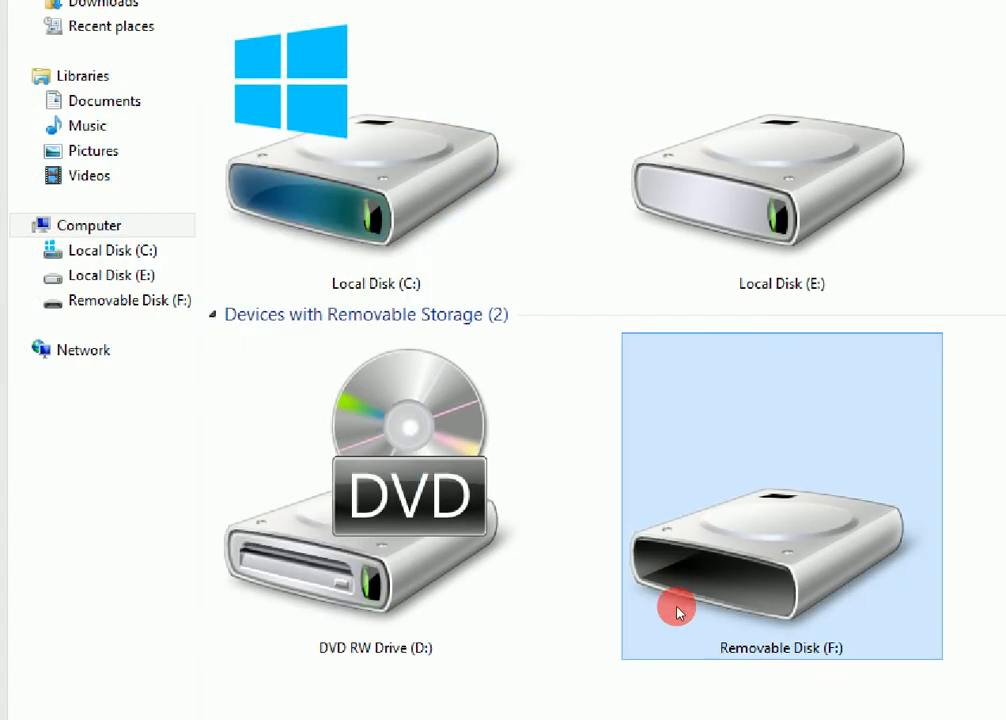
right_click(616, 570)
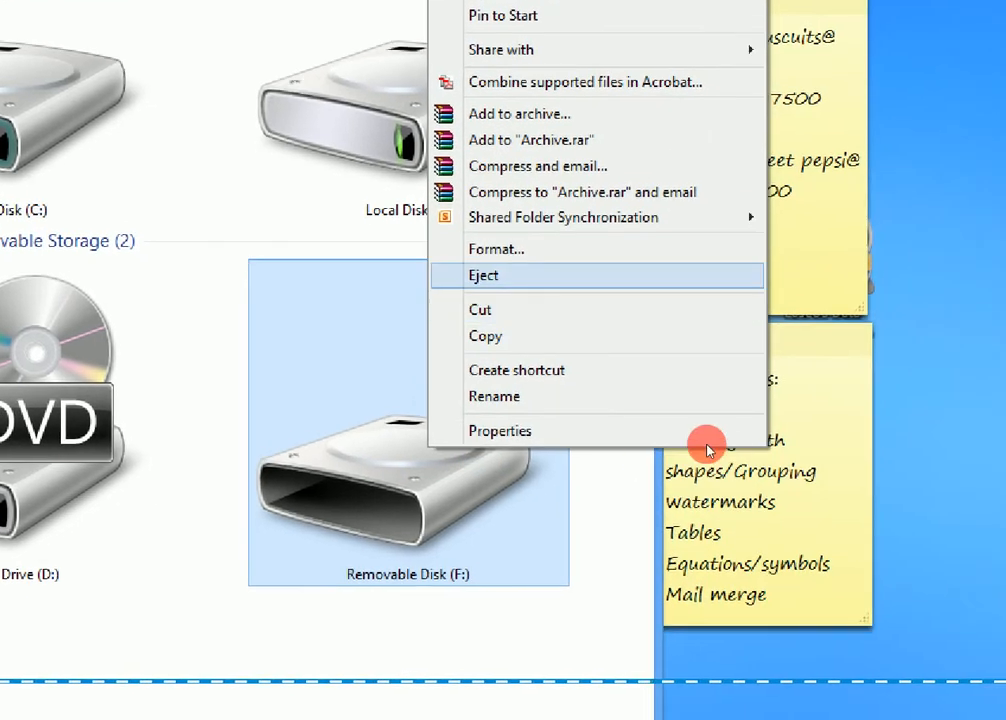
key(Up)
key(Return)
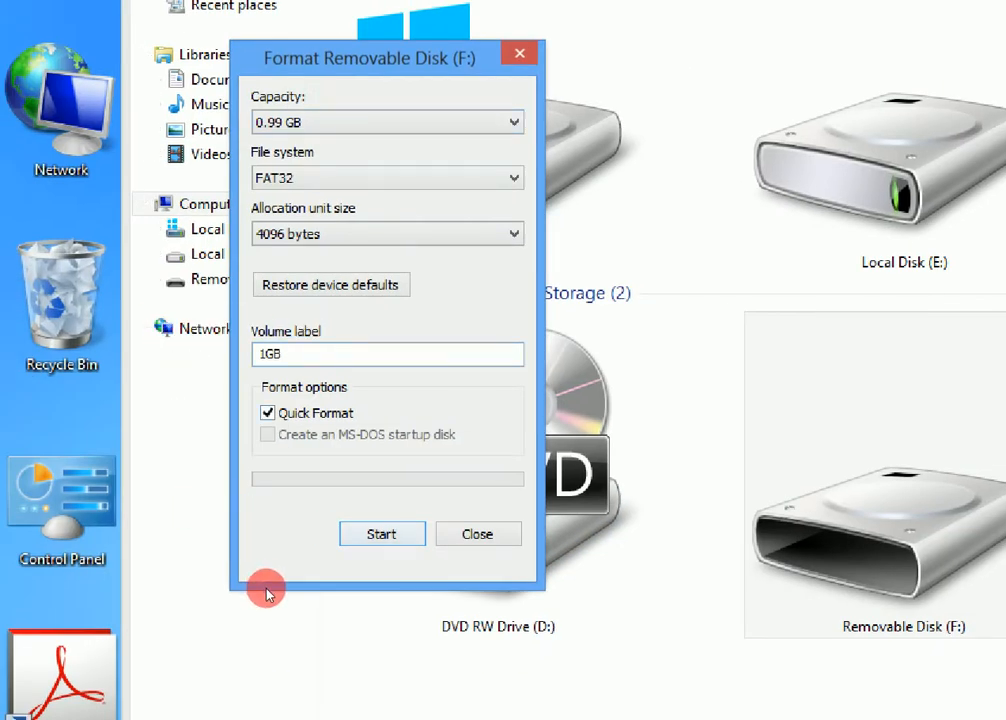
key(Return)
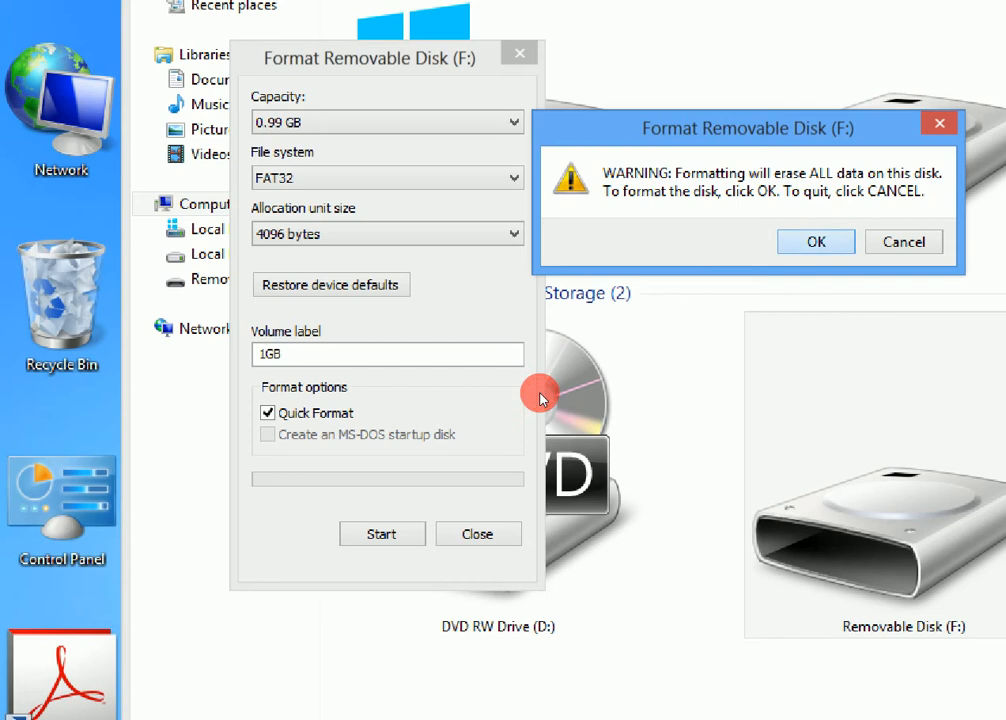
key(Return)
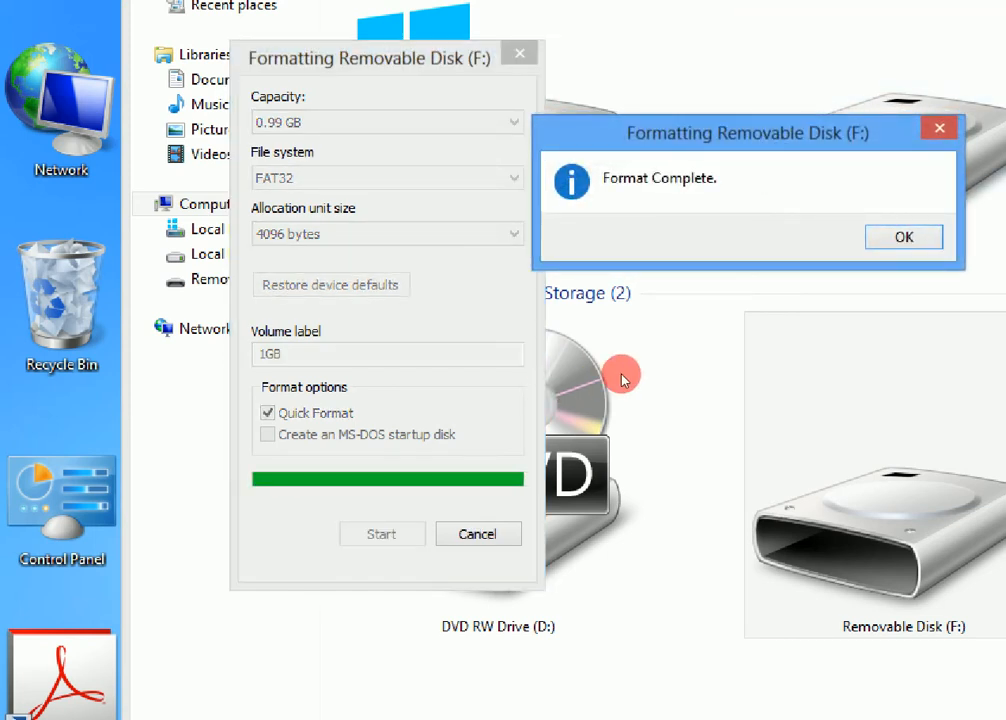
key(Return)
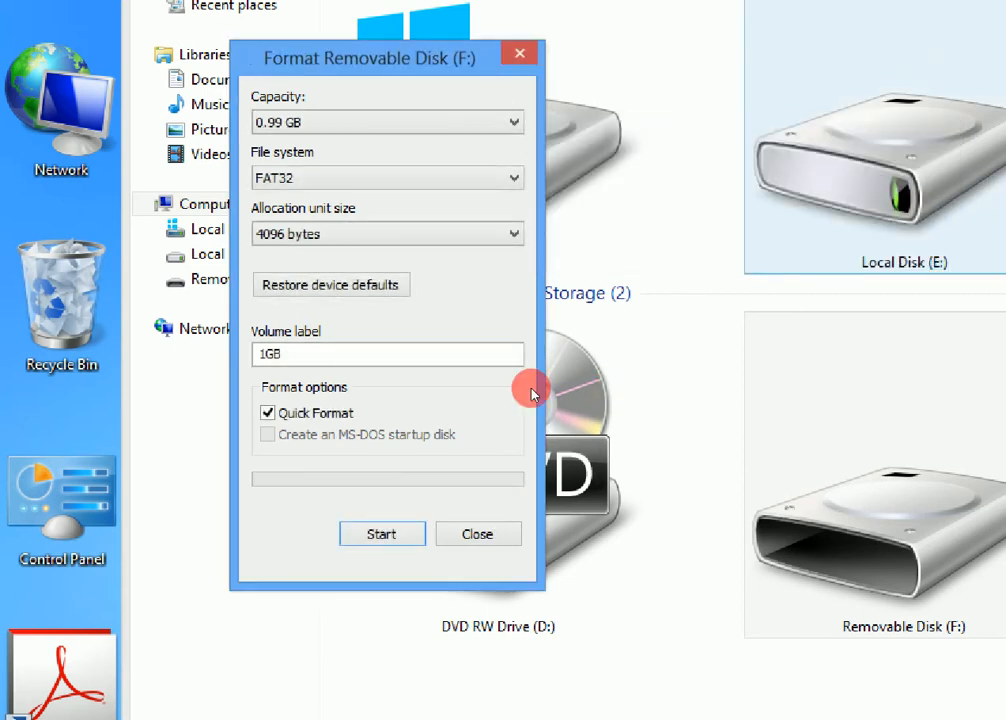
click(478, 534)
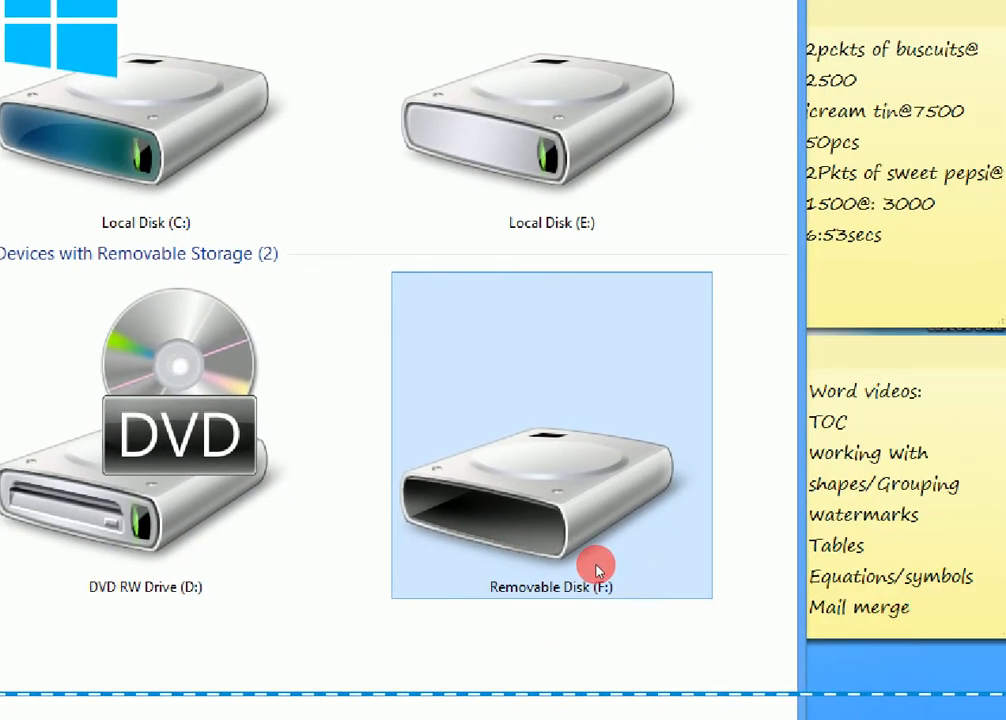
Check the contents of the formatted Removable Disk (F:) and launch EaseUS Data Recovery Wizard from the desktop
double_click(734, 597)
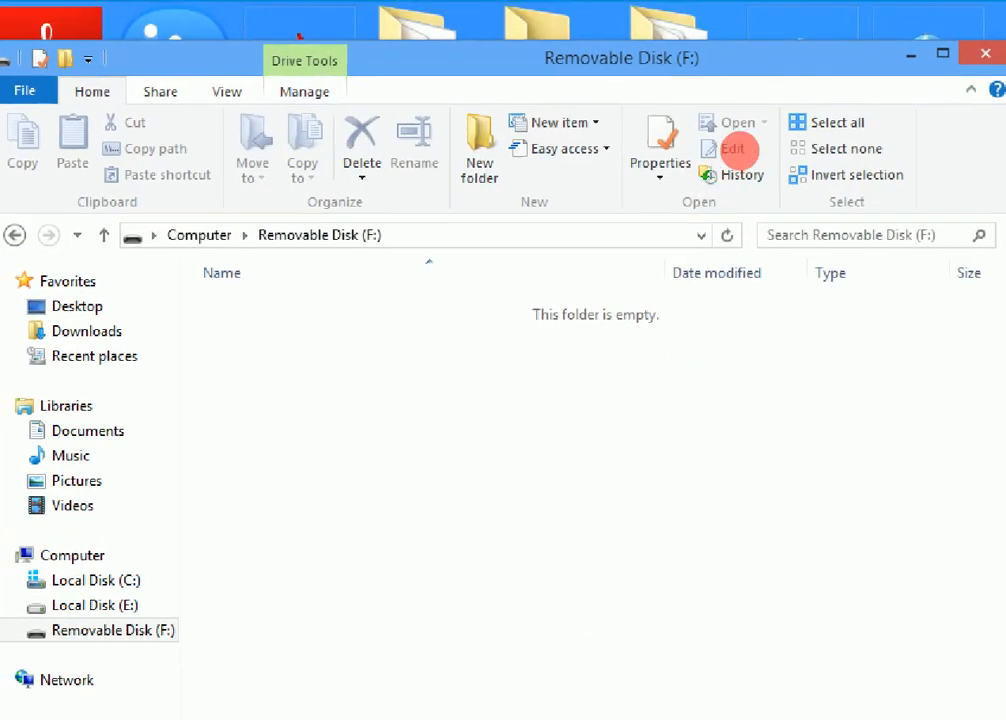
click(889, 57)
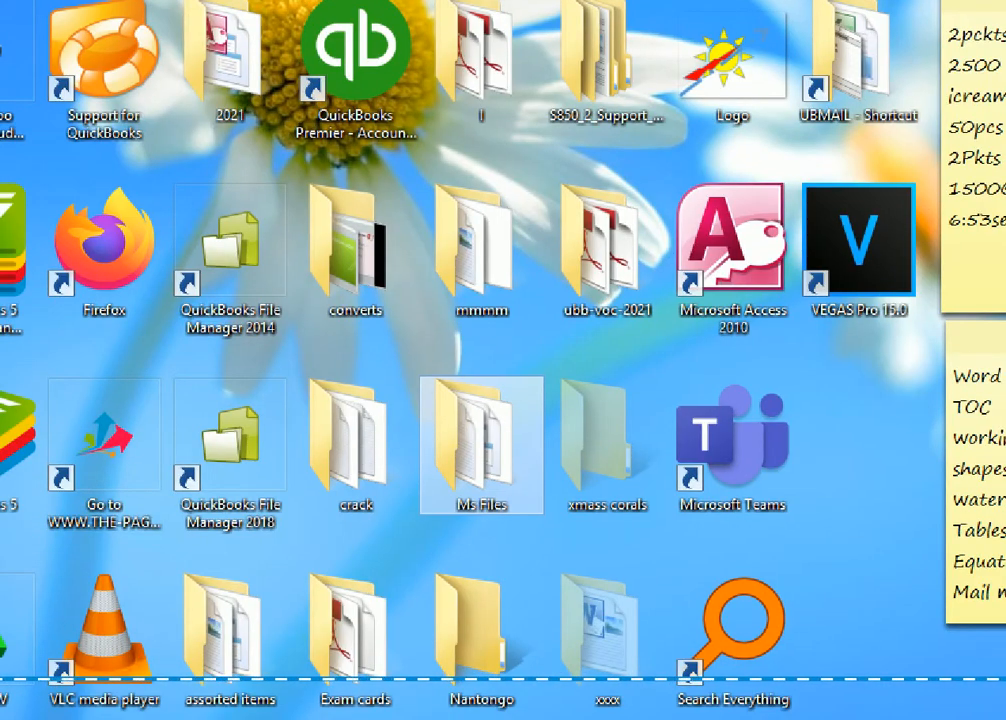
key(super+d)
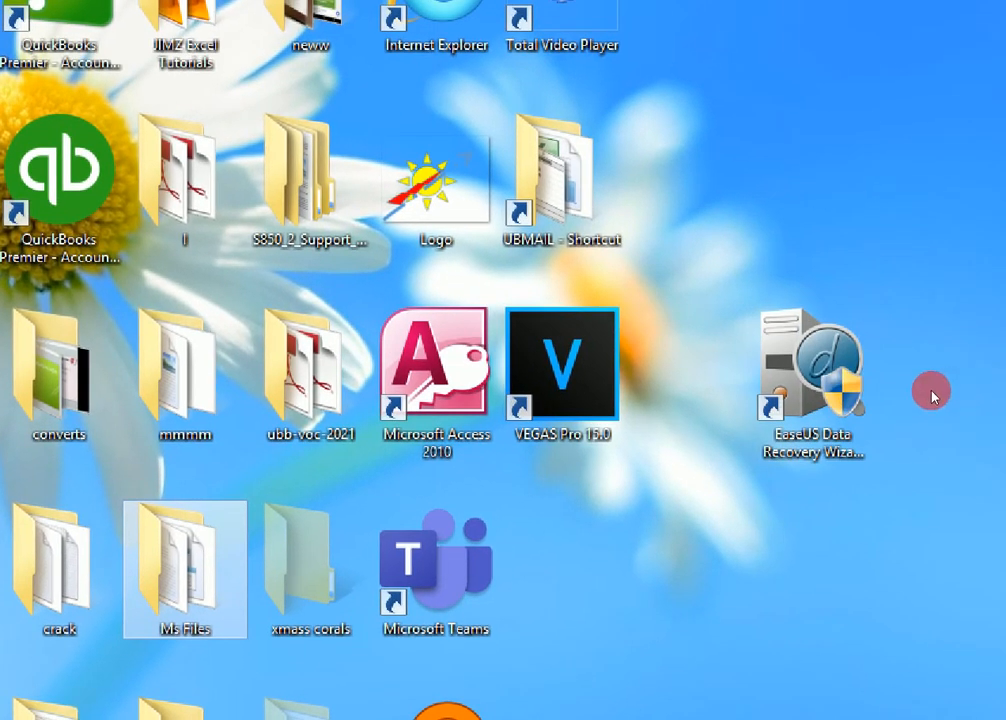
double_click(874, 400)
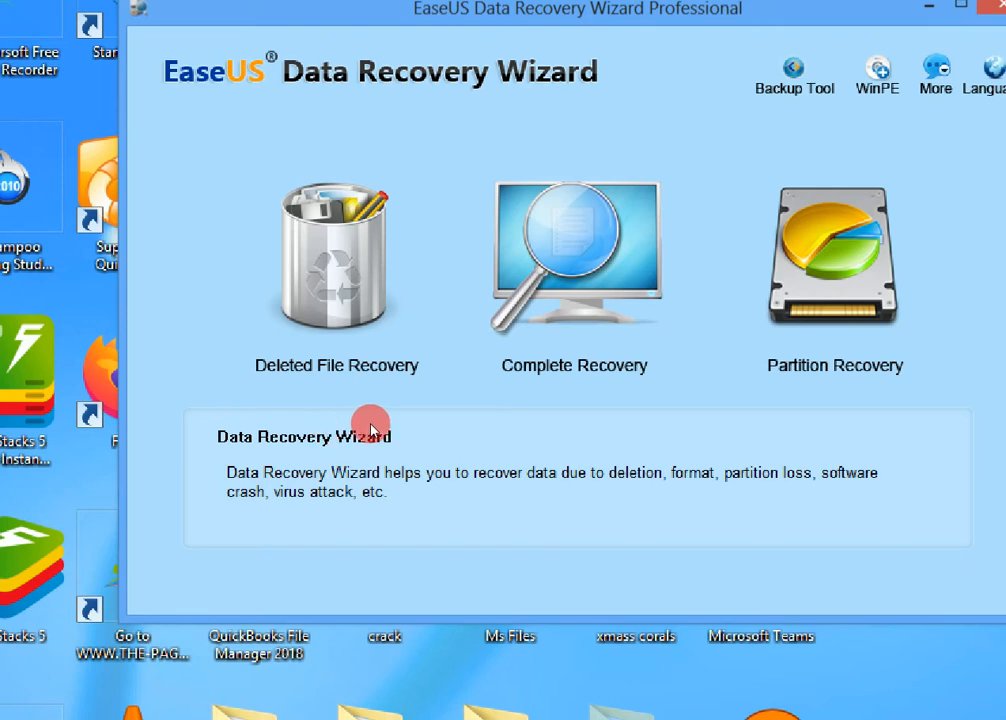
Start Deleted File Recovery and set it to search lost files by types
click(347, 355)
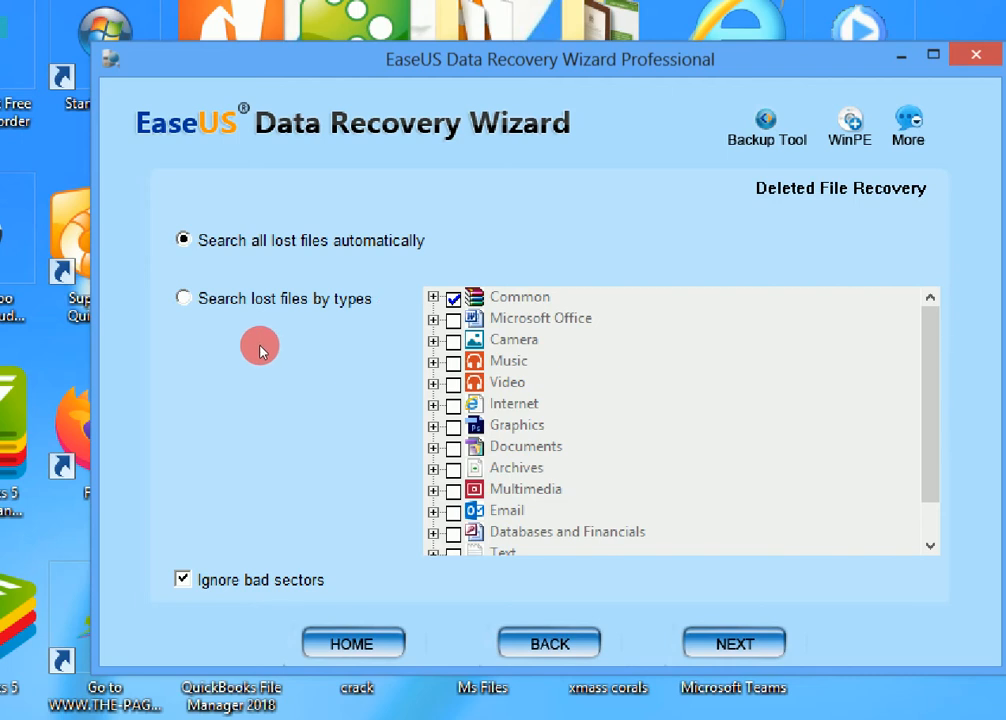
key(Tab)
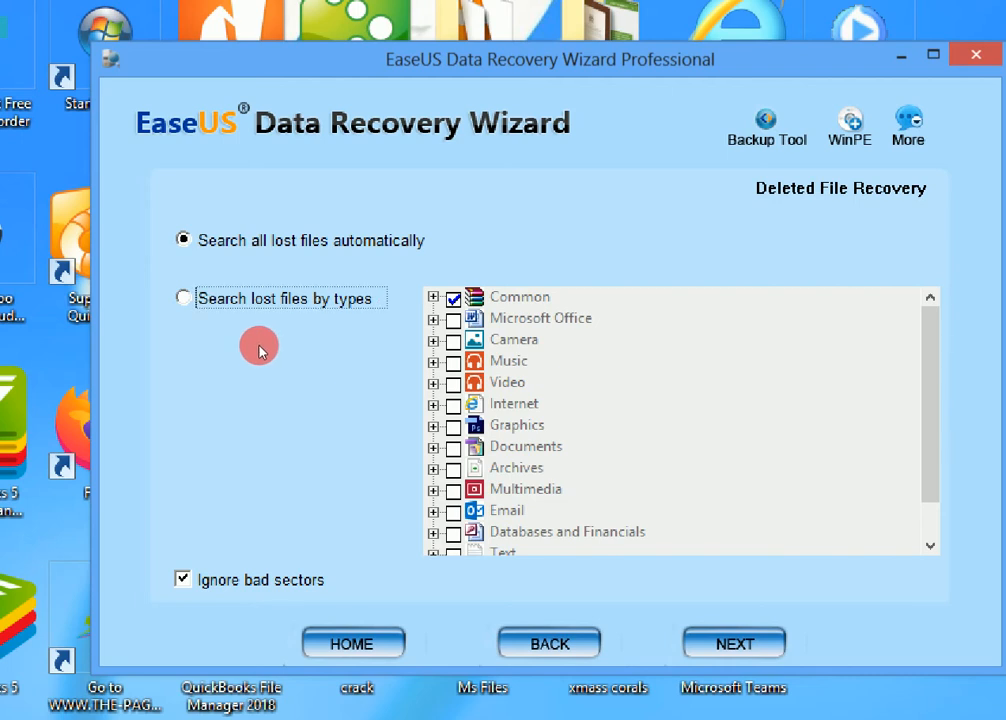
key(space)
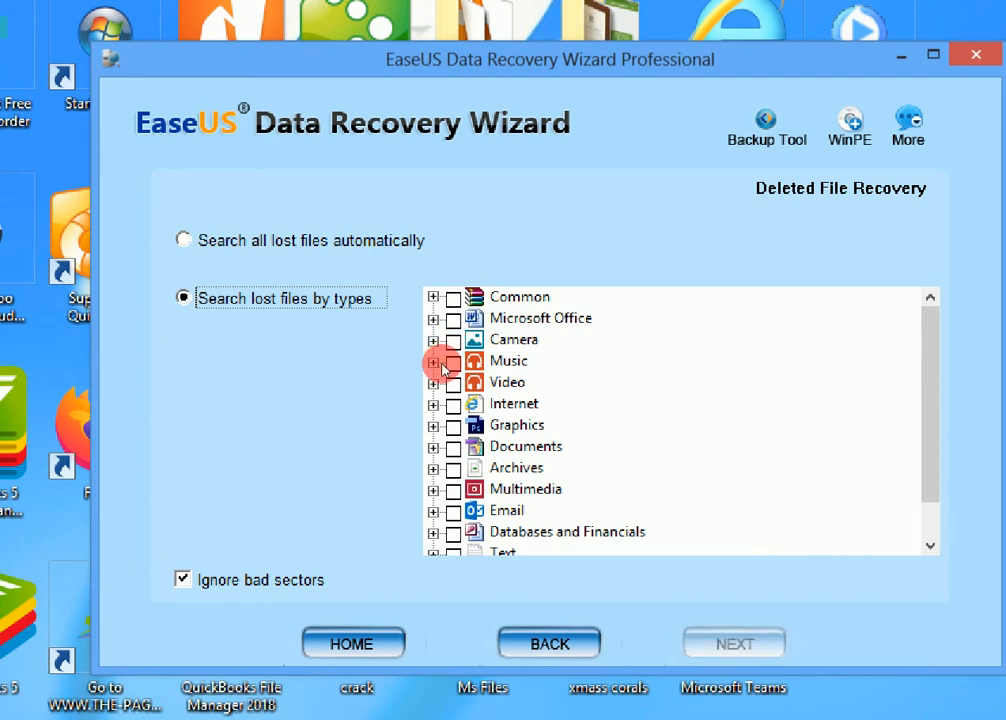
Limit the search to .mdb, .xlsx, .pptx and .docx Microsoft Office files plus MP3 music files, then continue to the partition list
click(453, 320)
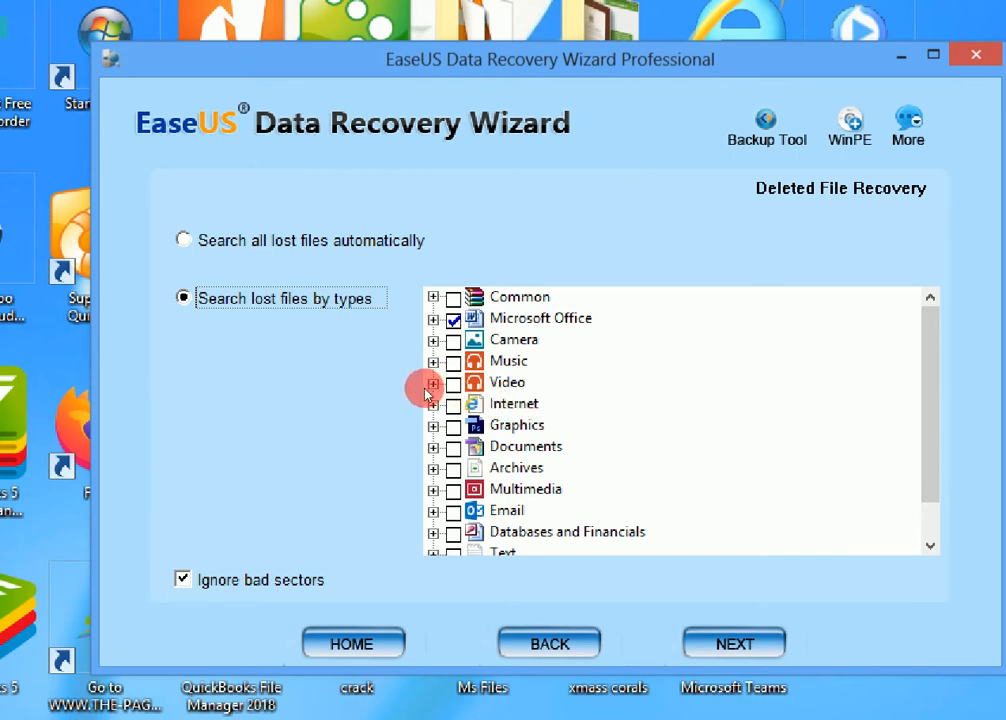
click(432, 385)
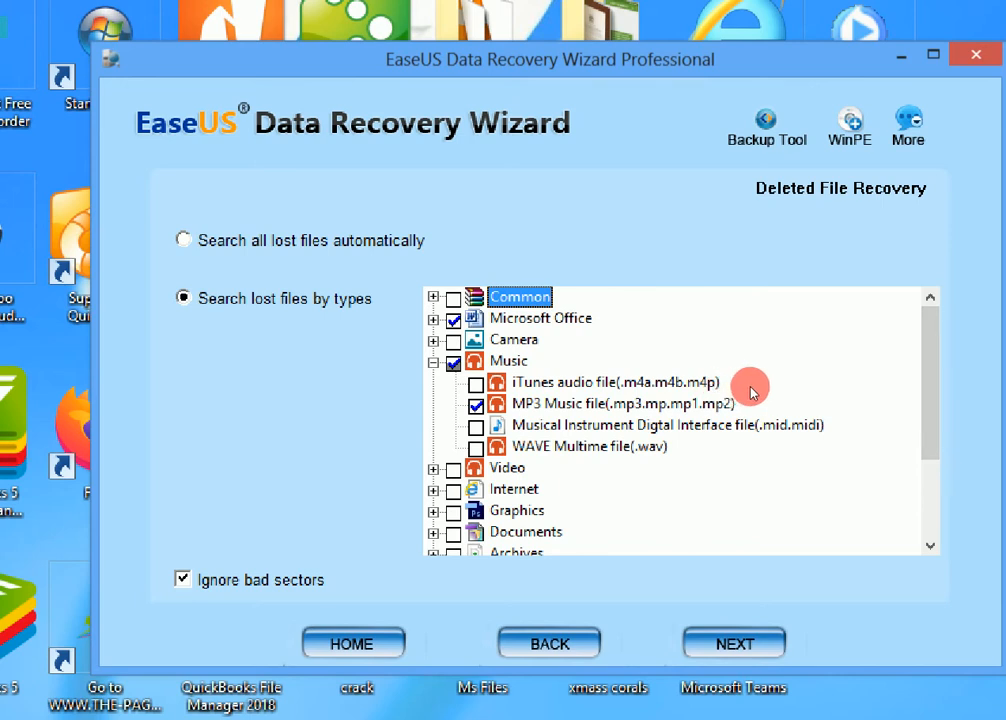
click(428, 363)
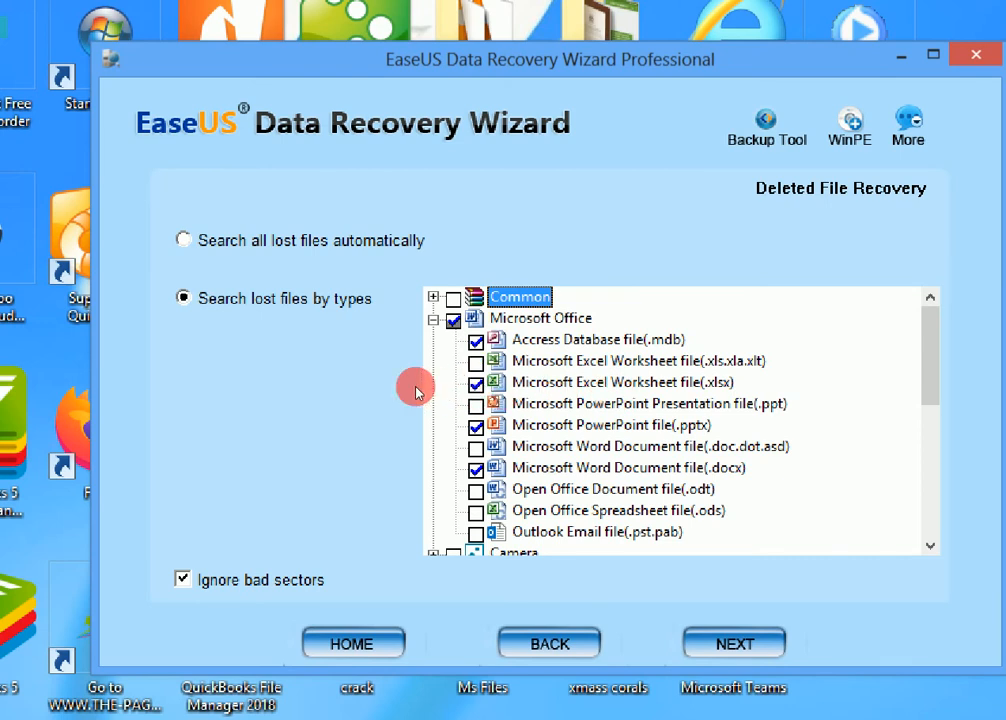
click(476, 363)
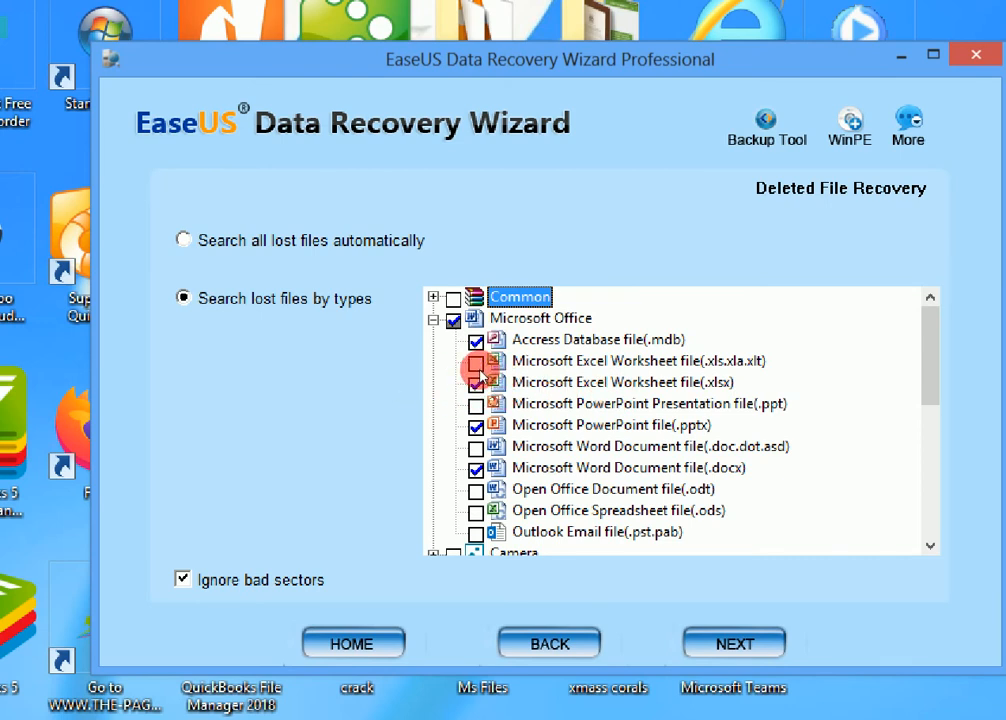
scroll(754, 386, down, 2)
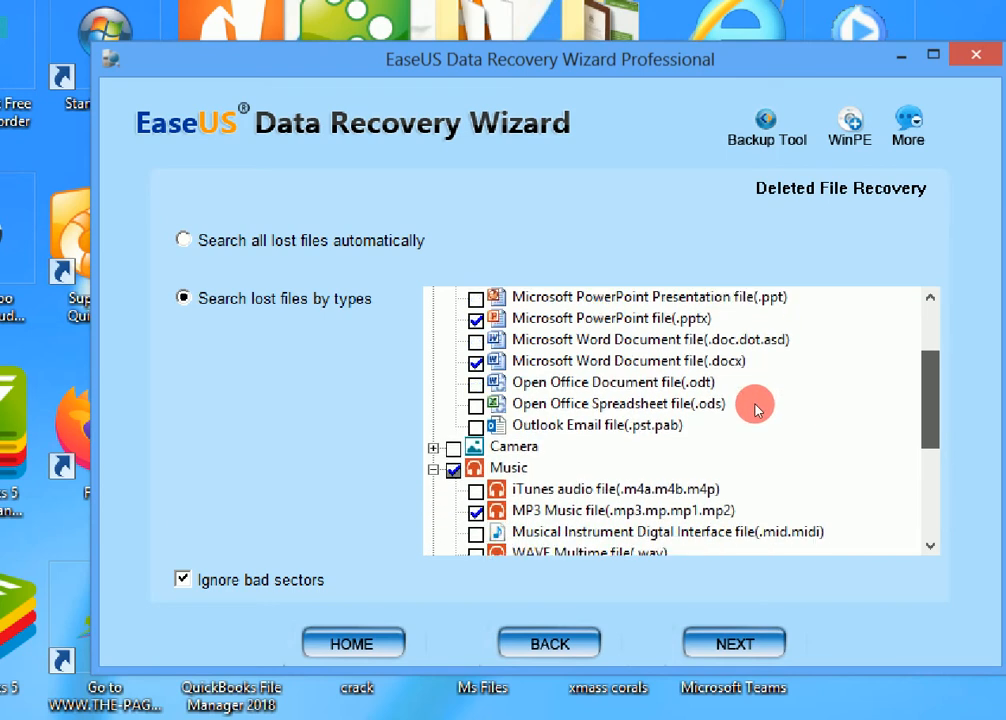
scroll(752, 415, down, 1)
scroll(746, 425, down, 3)
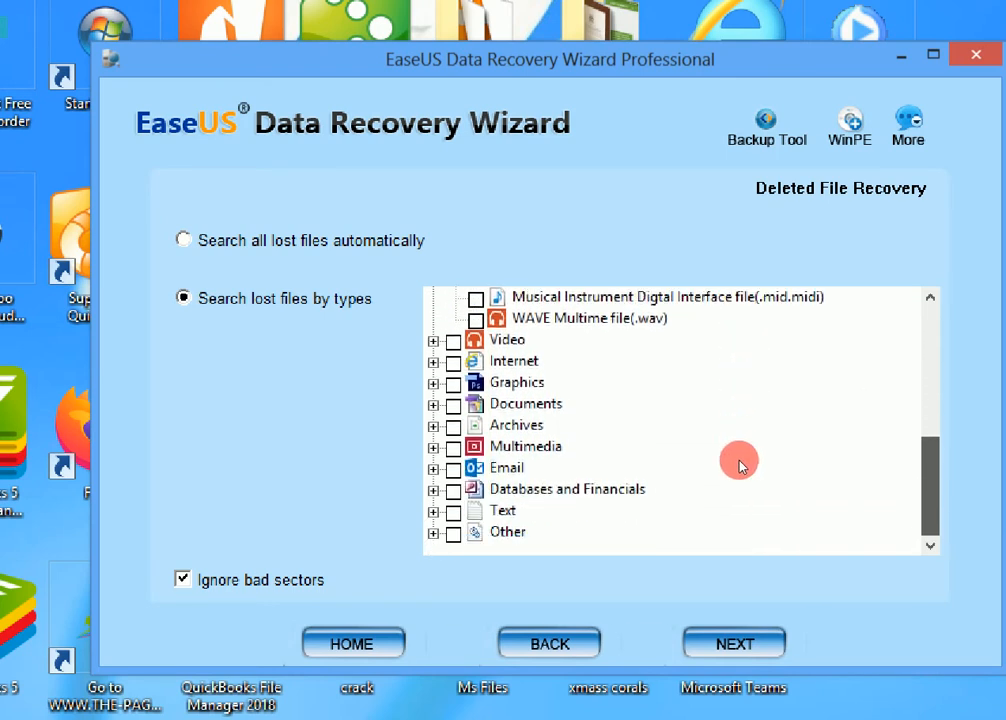
scroll(739, 460, up, 1)
scroll(738, 460, down, 1)
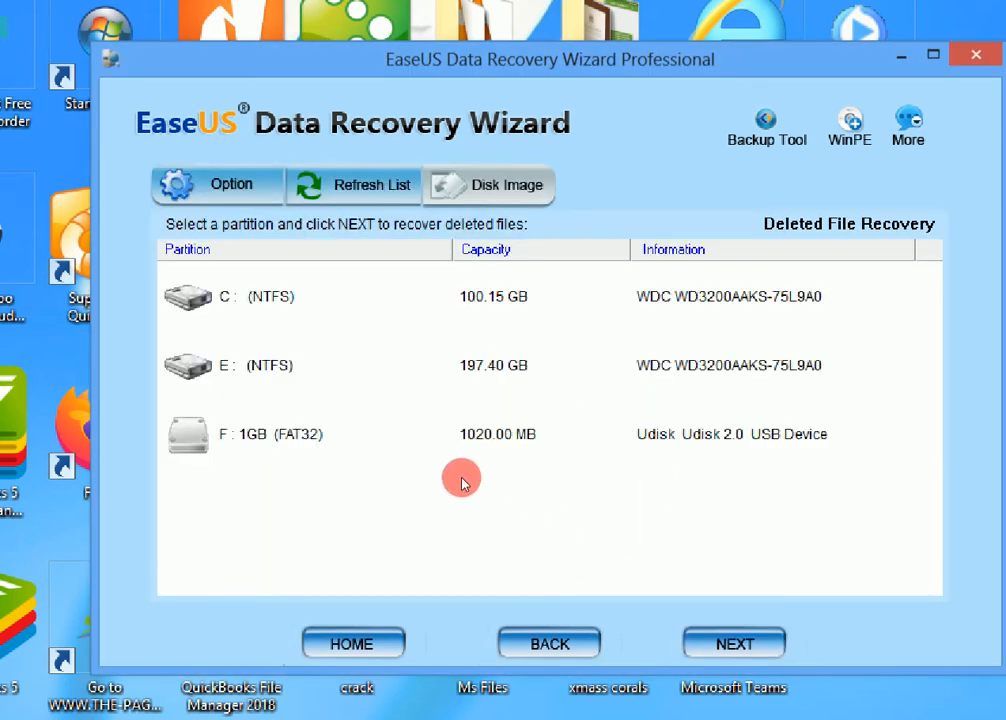
Scan partition F: 1GB (FAT32) for deleted files and dismiss the recovery mode notice
click(272, 445)
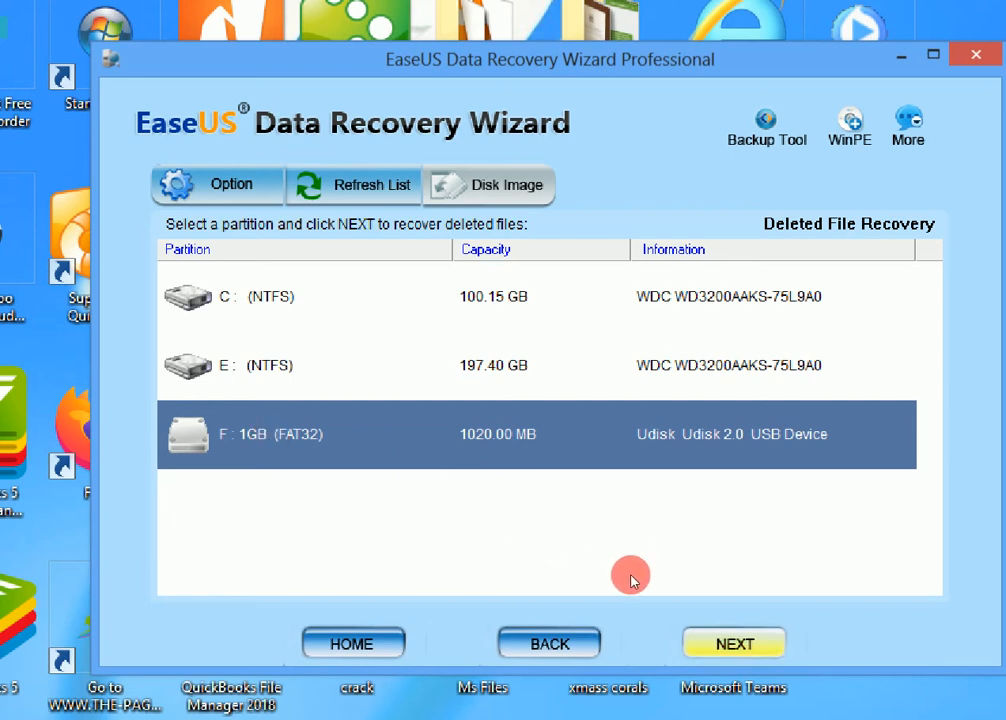
click(735, 643)
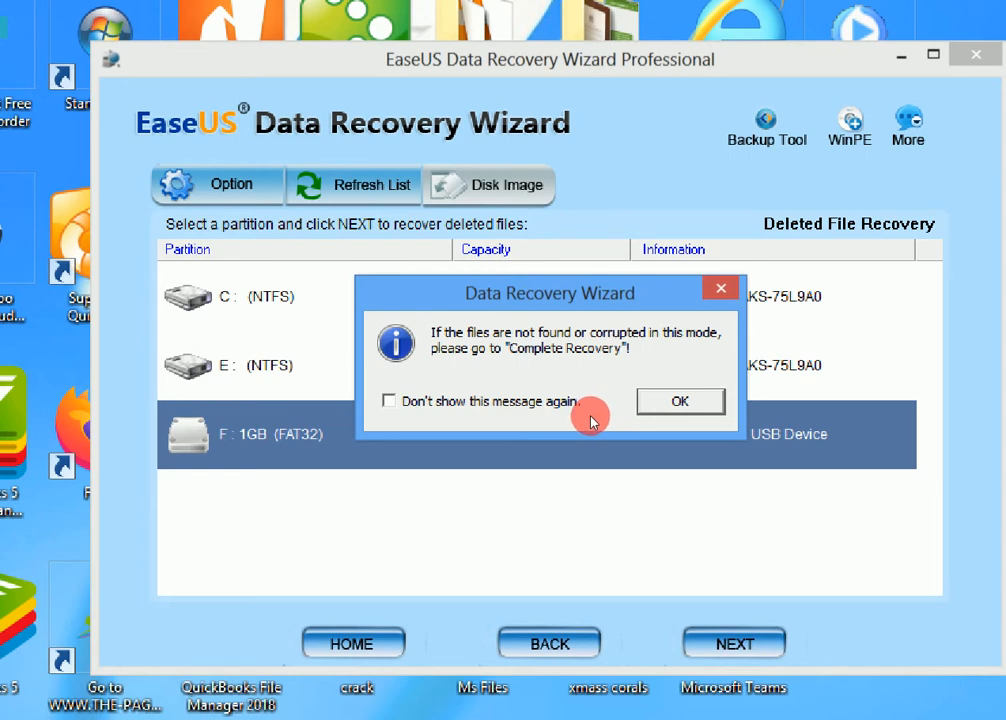
key(Return)
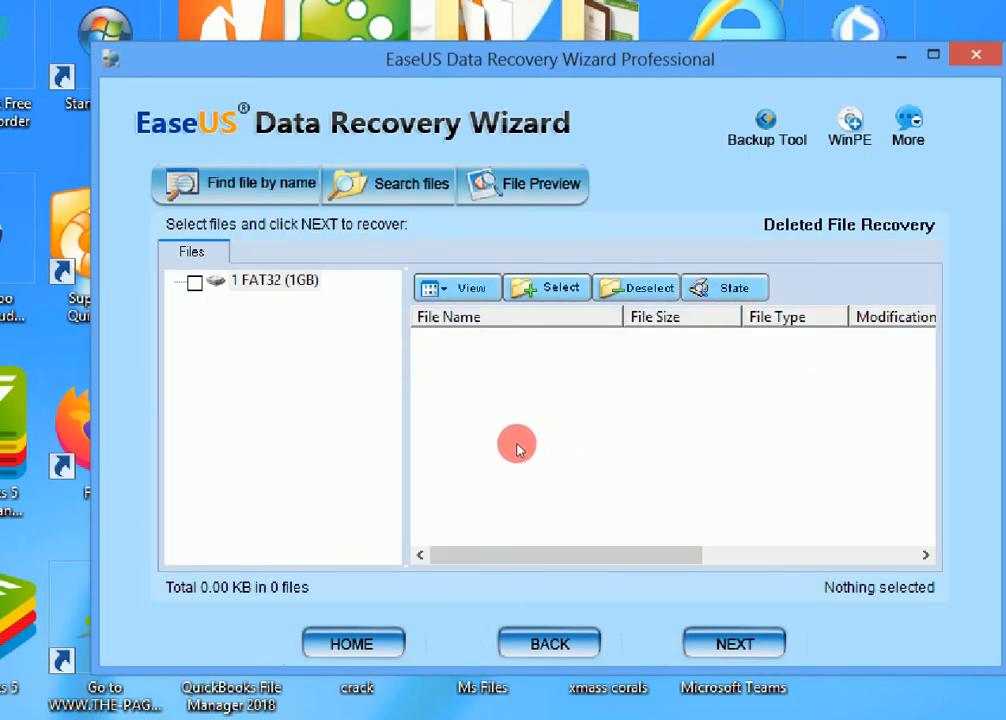
Try to recover everything under the 1 FAT32 (1GB) partition
click(195, 283)
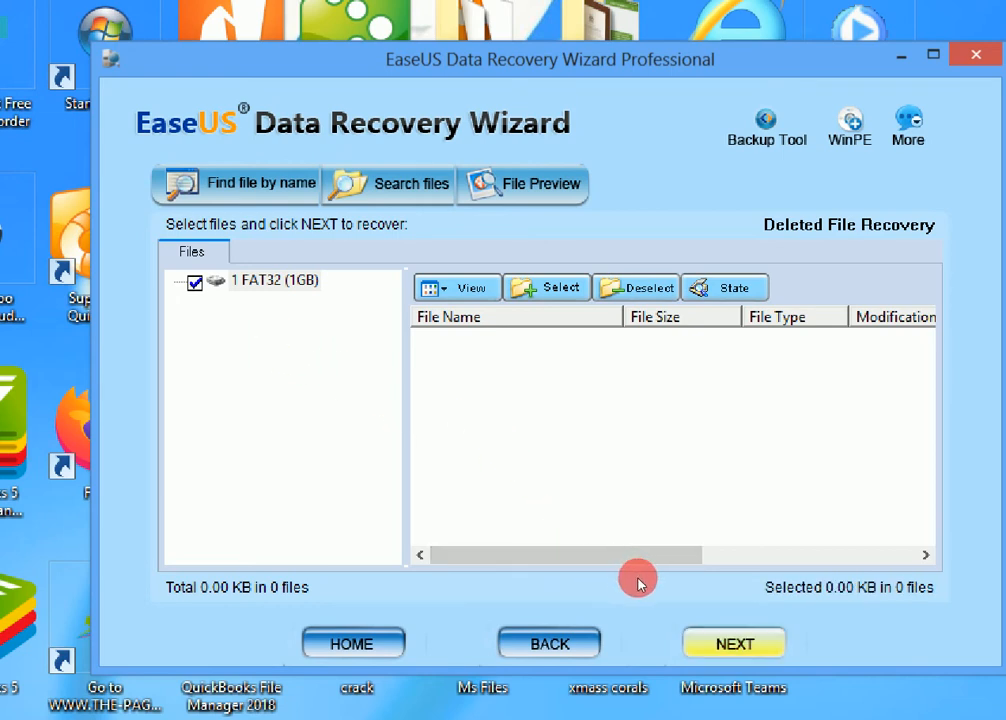
click(734, 643)
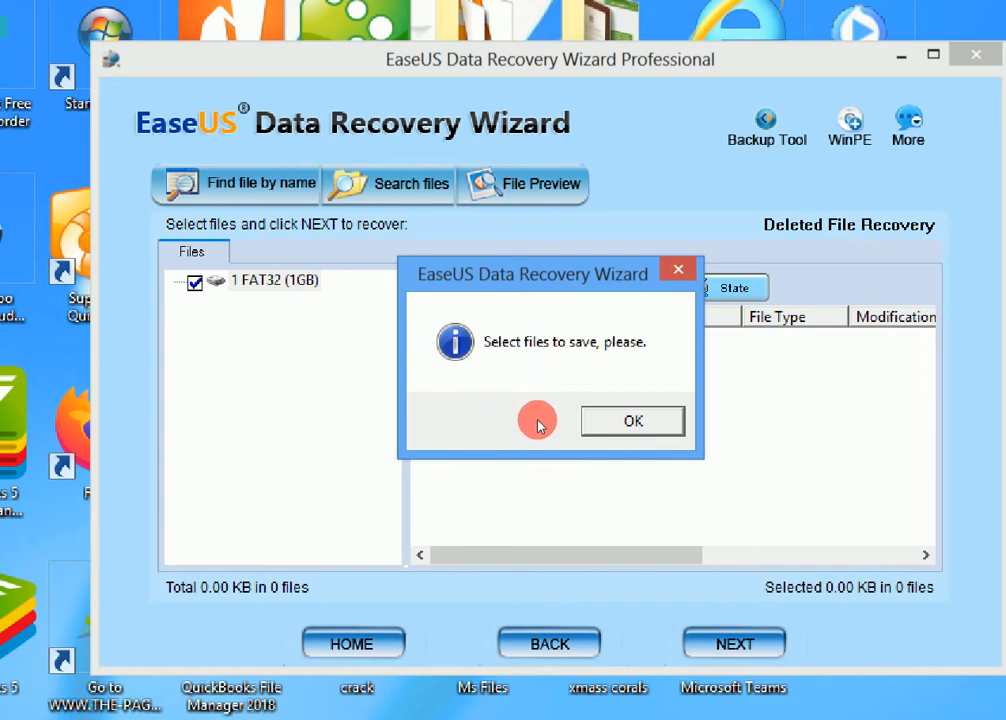
key(Return)
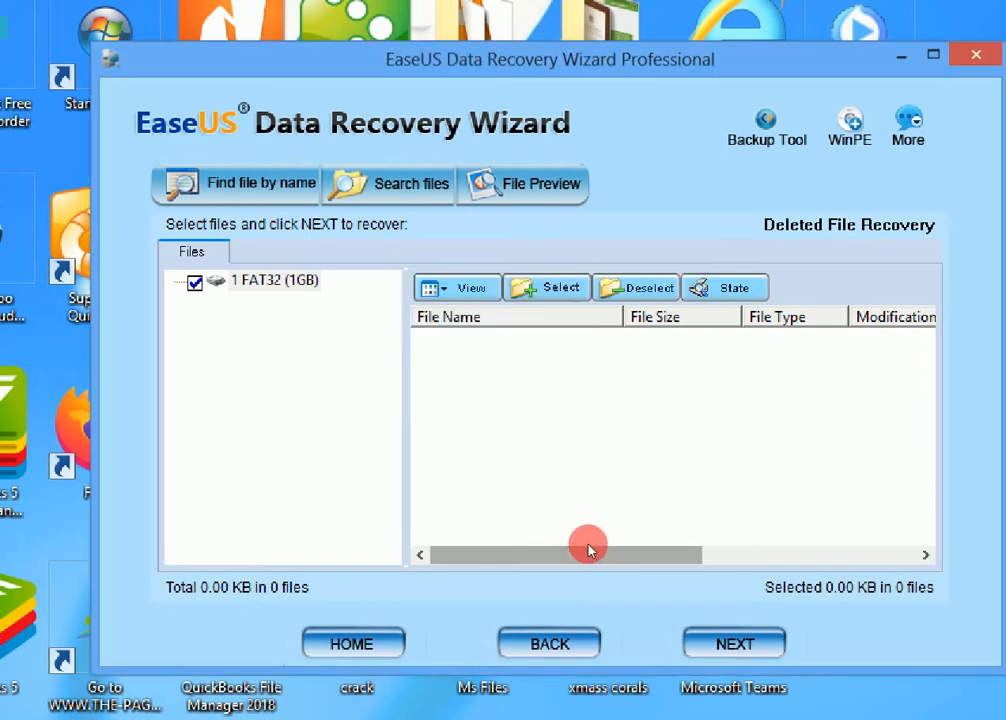
key(Return)
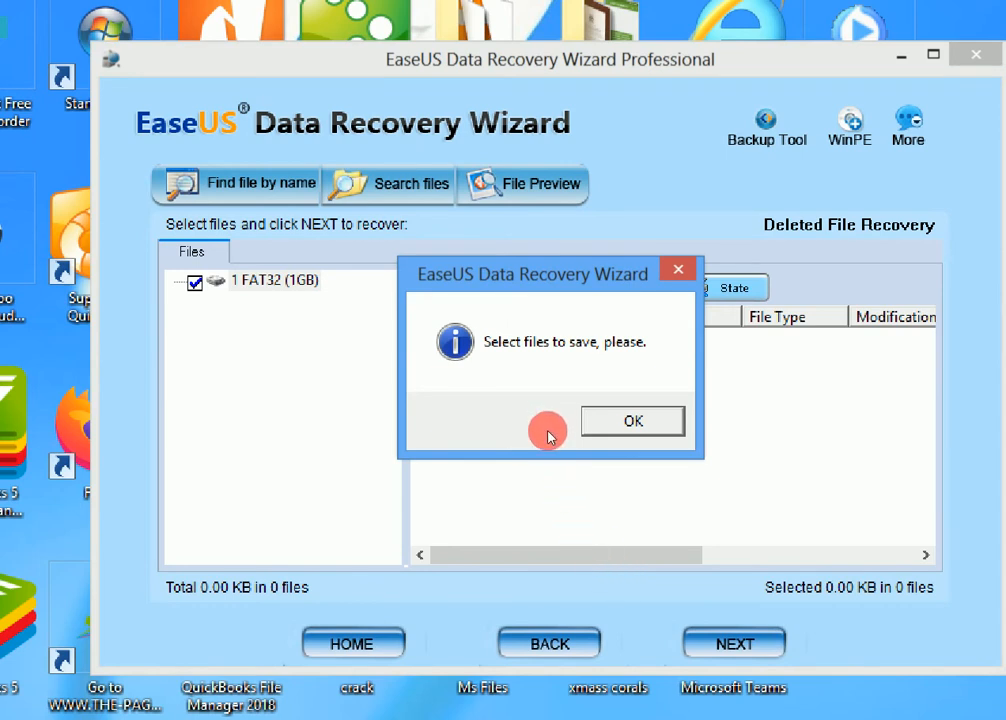
key(Return)
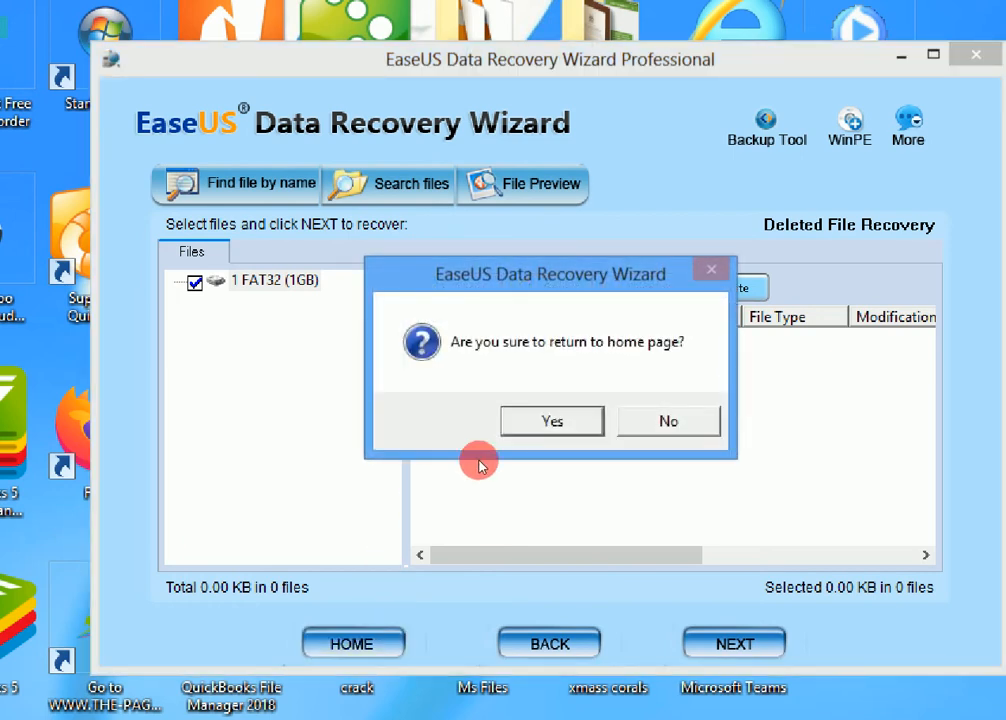
Return to the home page, start Complete Recovery, and proceed with the selected Office and MP3 file types
click(514, 431)
click(497, 374)
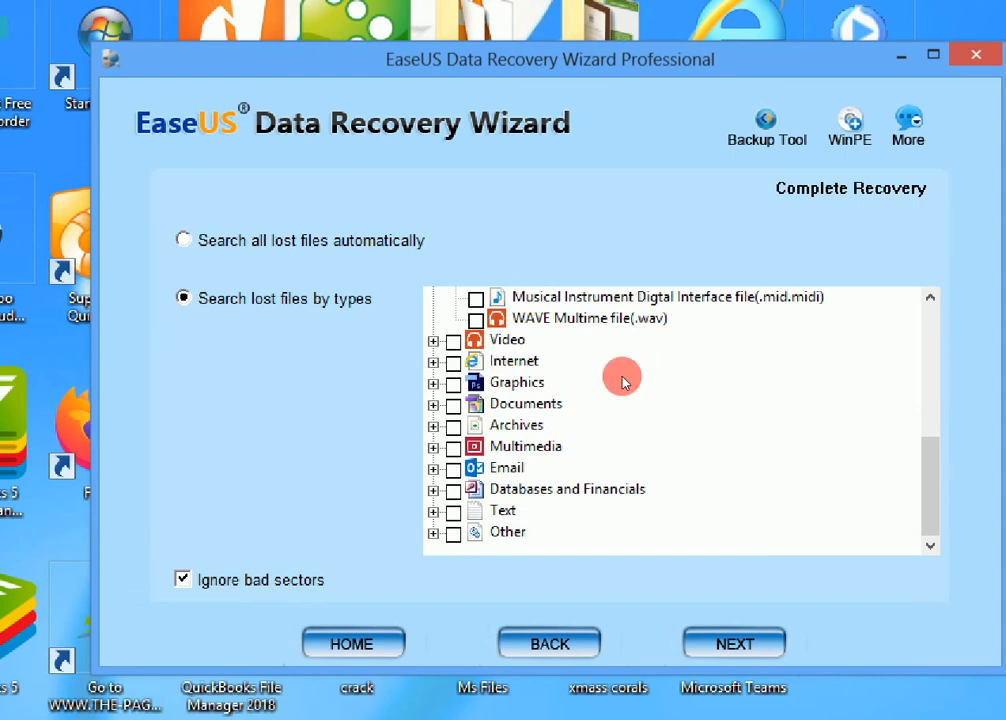
scroll(756, 433, up, 3)
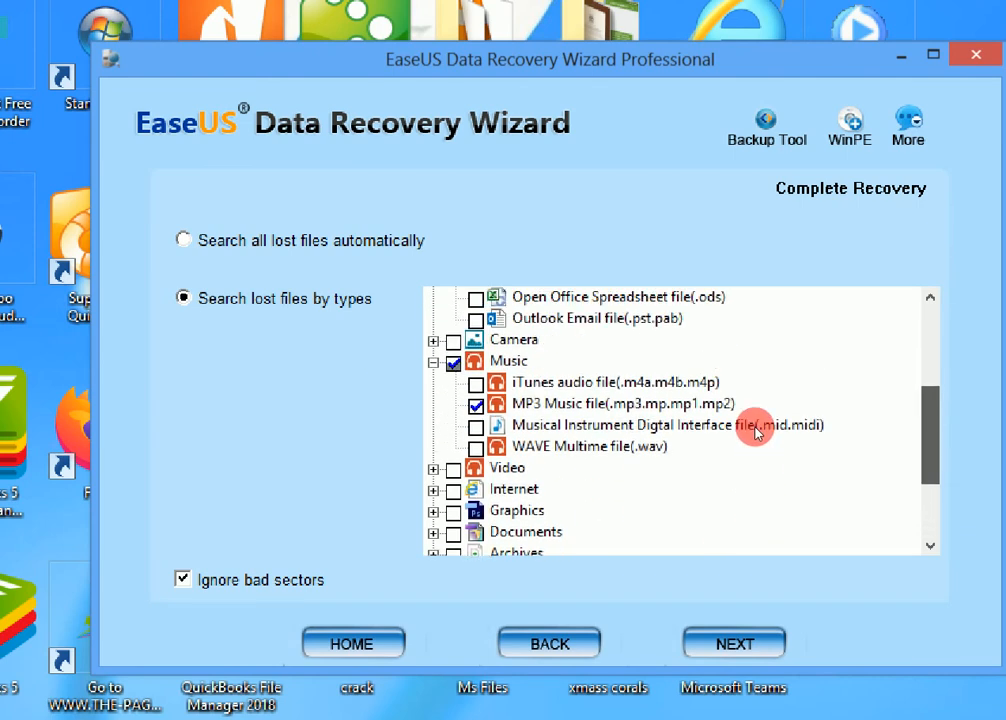
scroll(754, 426, up, 3)
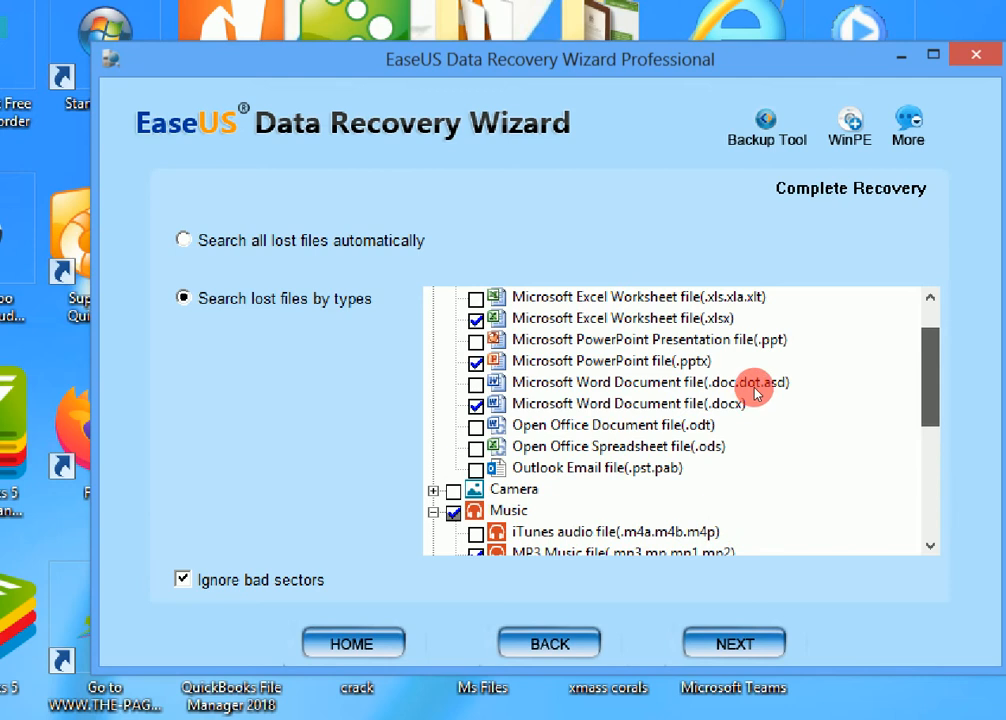
scroll(755, 430, down, 5)
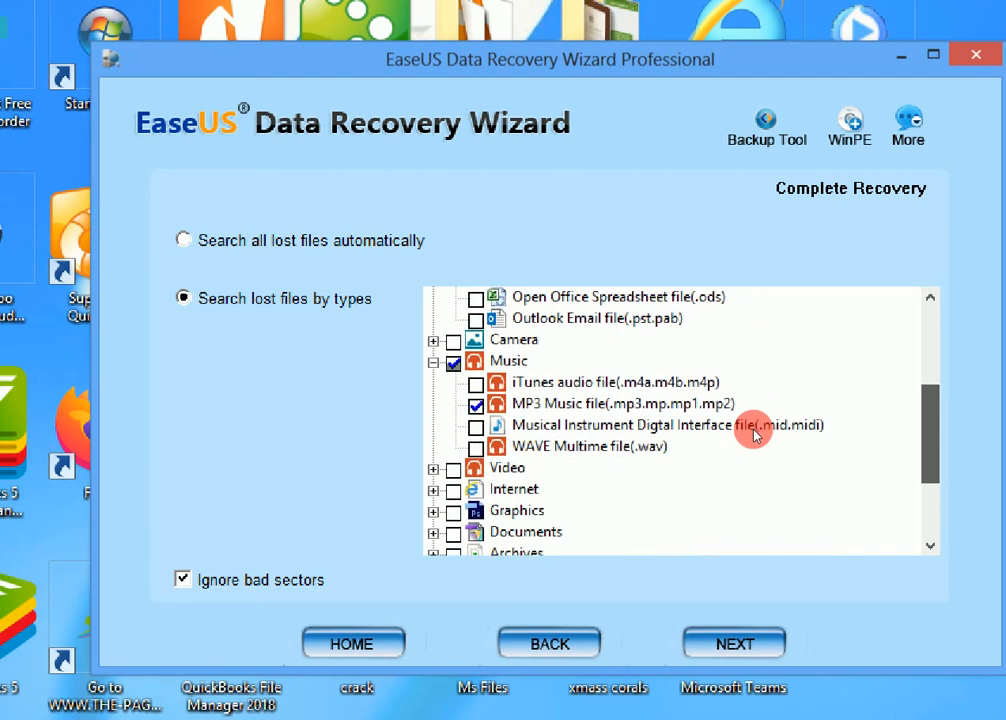
scroll(754, 440, up, 1)
scroll(754, 440, down, 1)
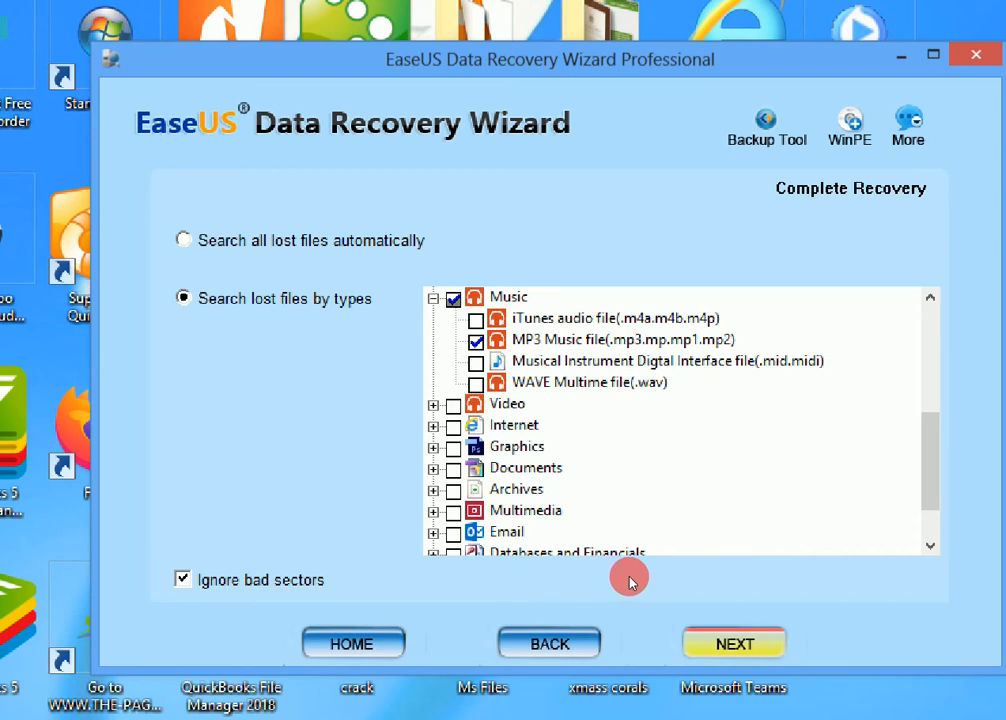
key(Return)
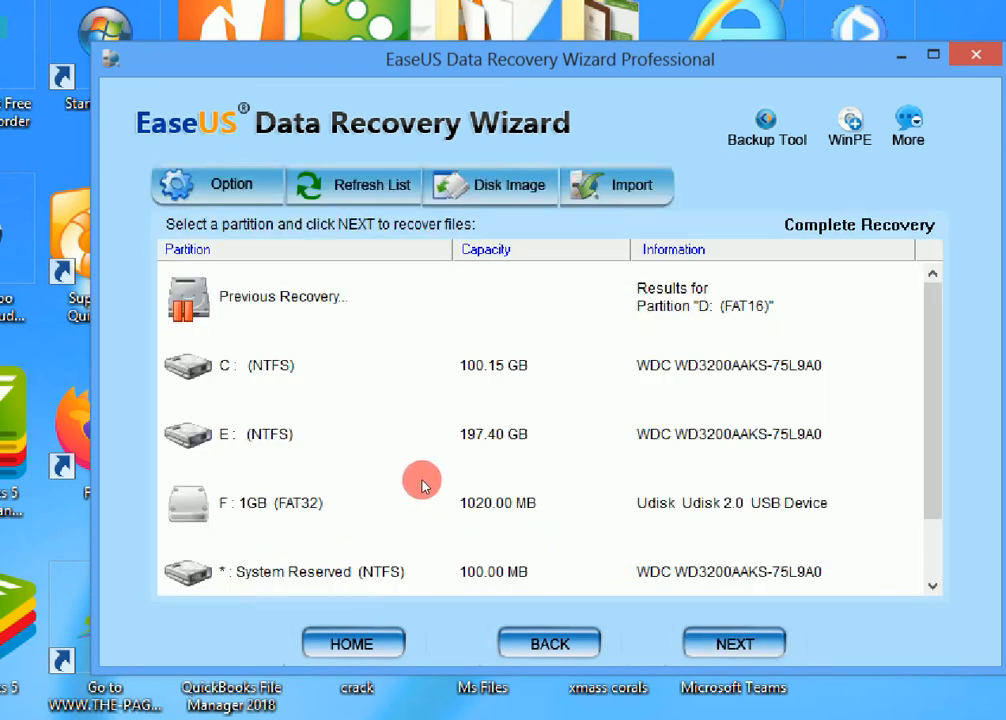
Search partition F: 1GB (FAT32) with Complete Recovery and scan the found Partition 1 FAT32 for files
click(326, 490)
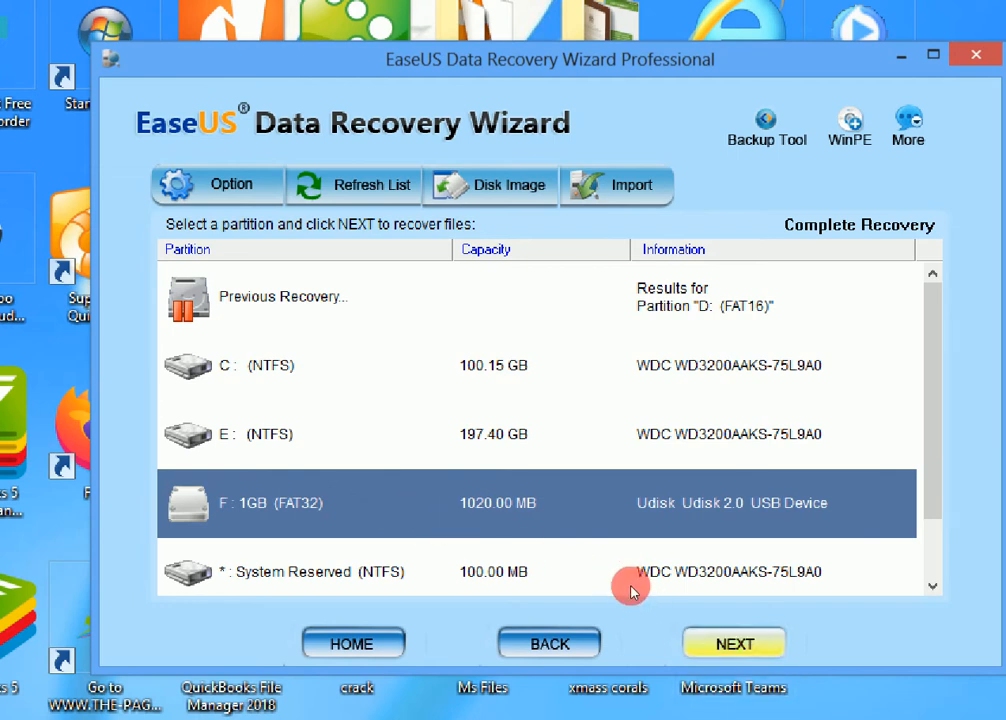
key(Return)
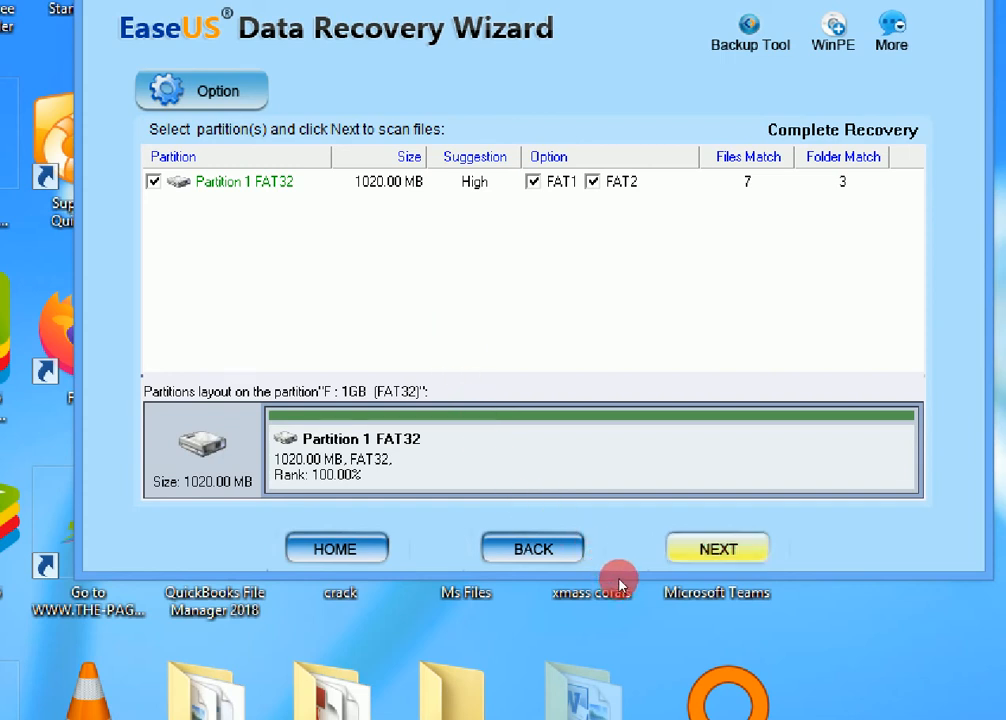
key(Return)
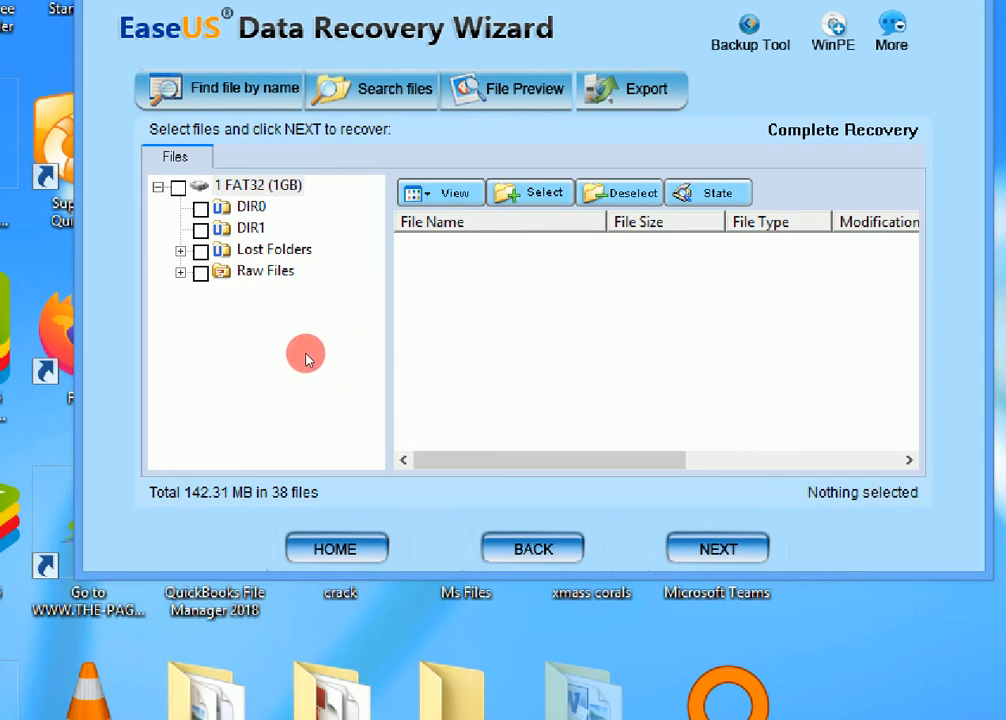
Examine the found files in DIR0, DIR1, Lost Folders\DIR3 and the MP3 Music file group under Raw Files
key(Down)
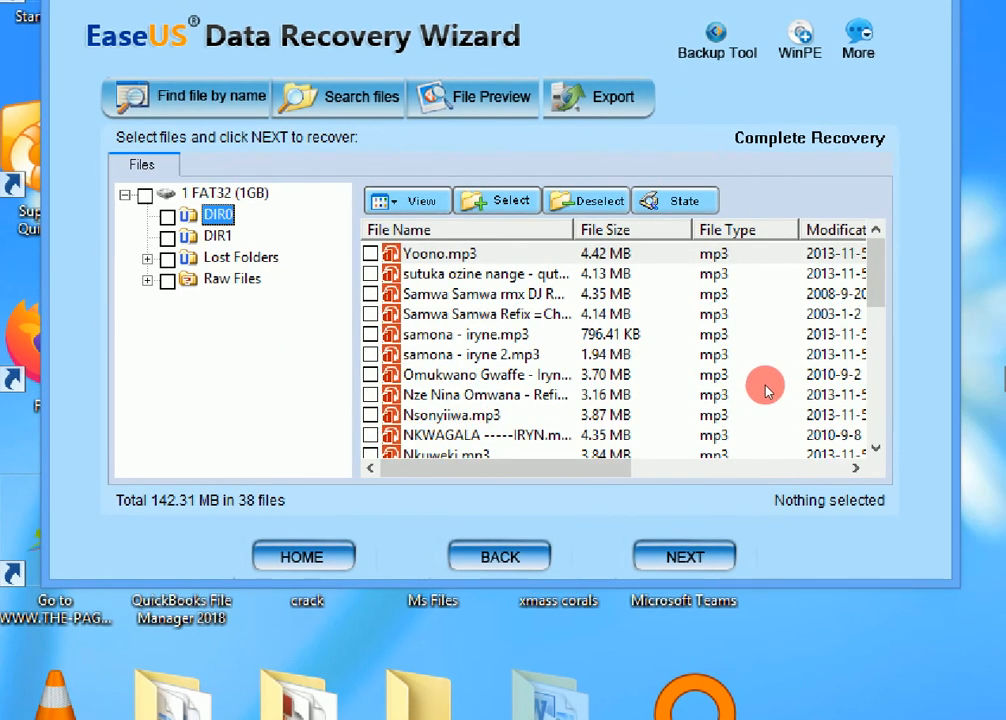
scroll(760, 390, down, 9)
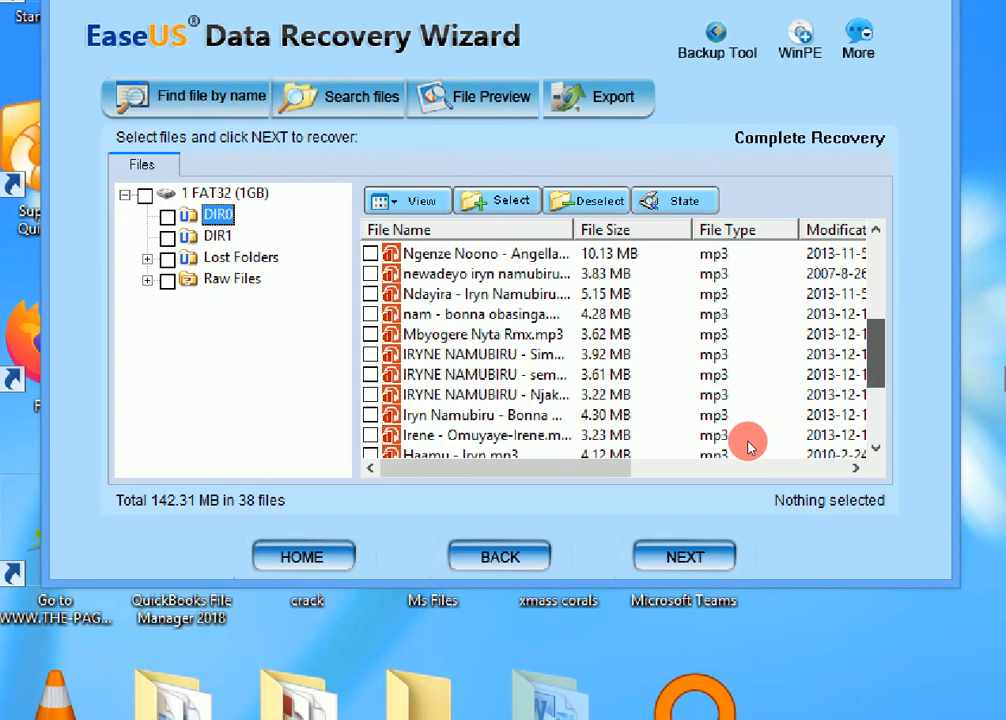
scroll(752, 440, up, 9)
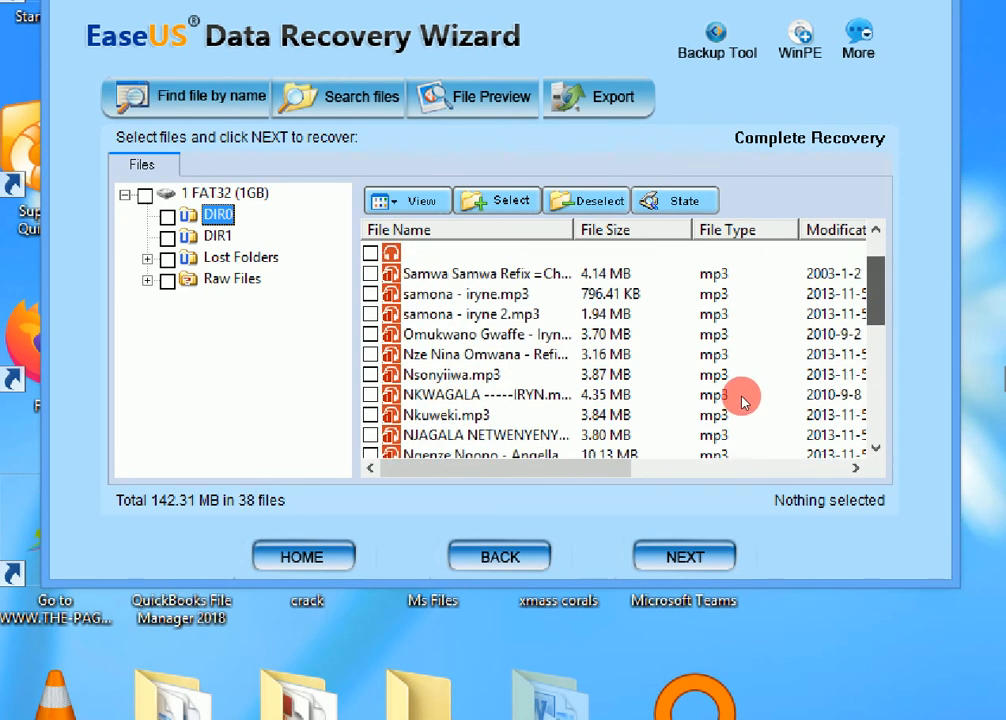
key(Down)
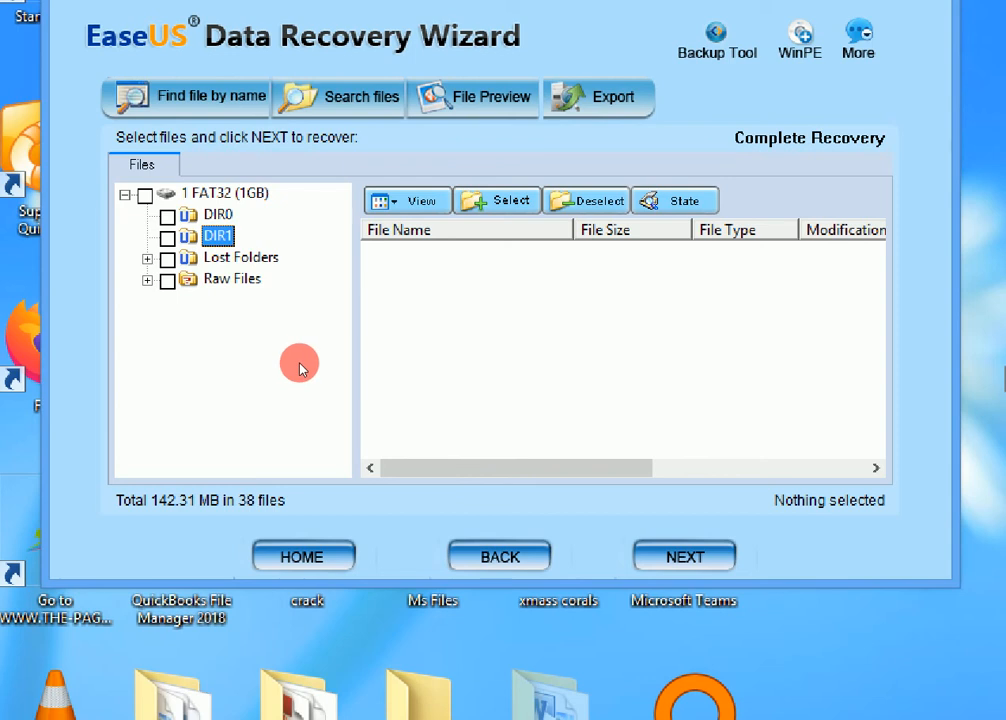
key(Down)
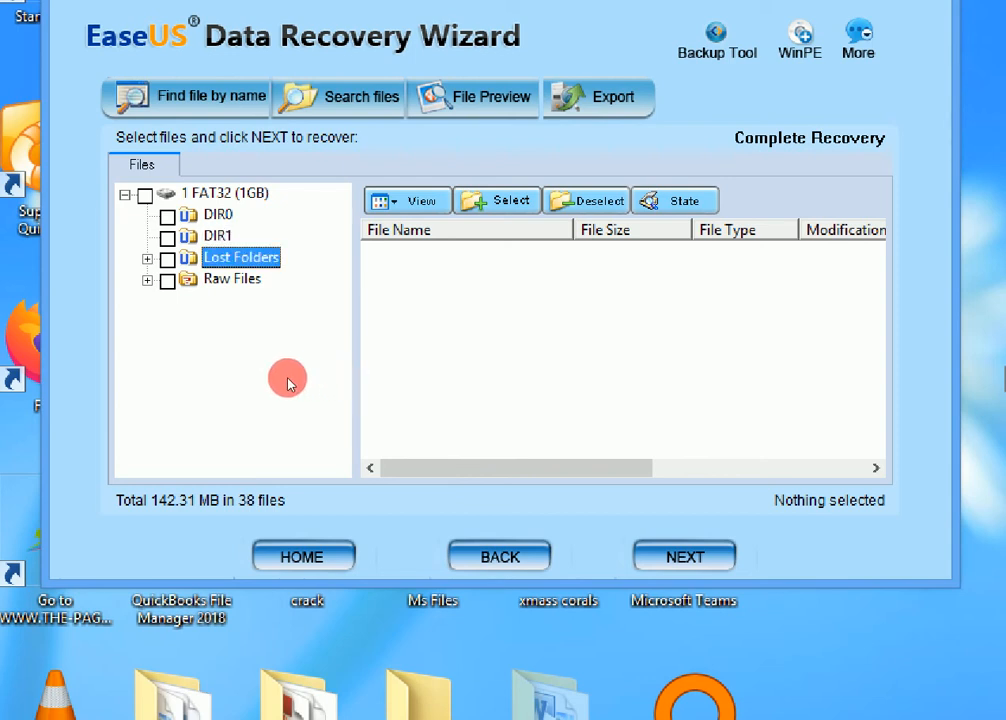
key(Right)
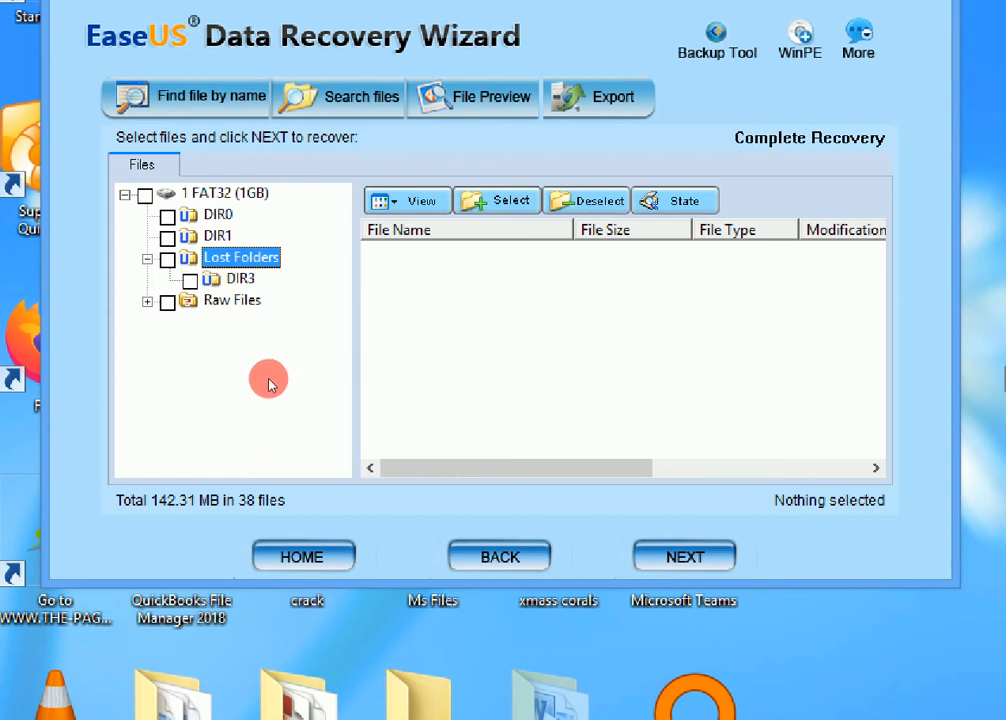
key(Down)
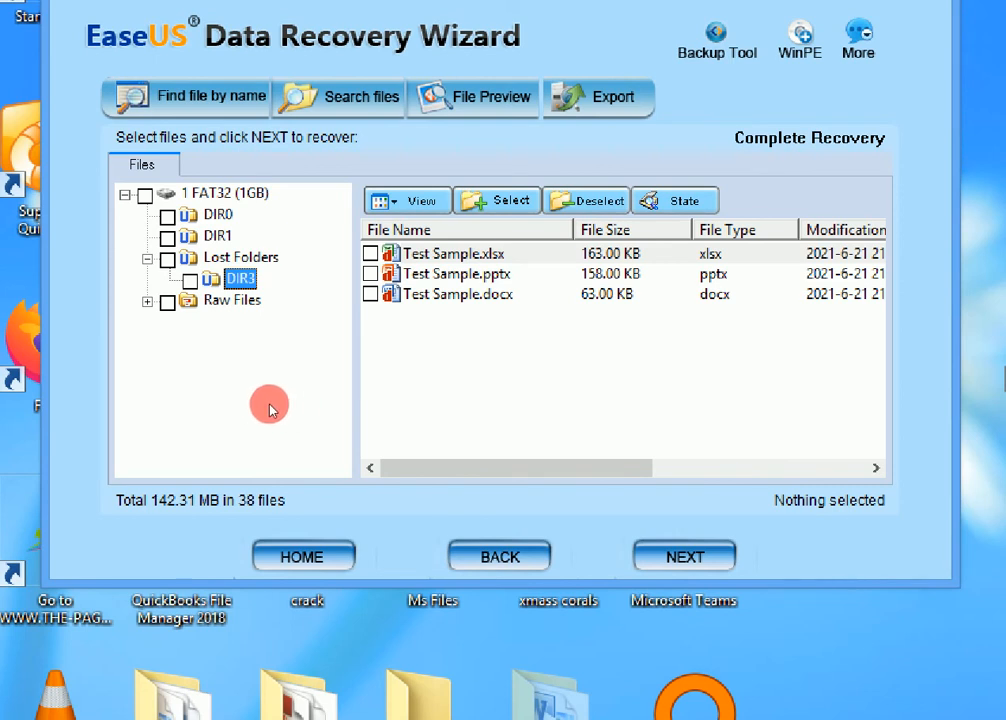
key(Down)
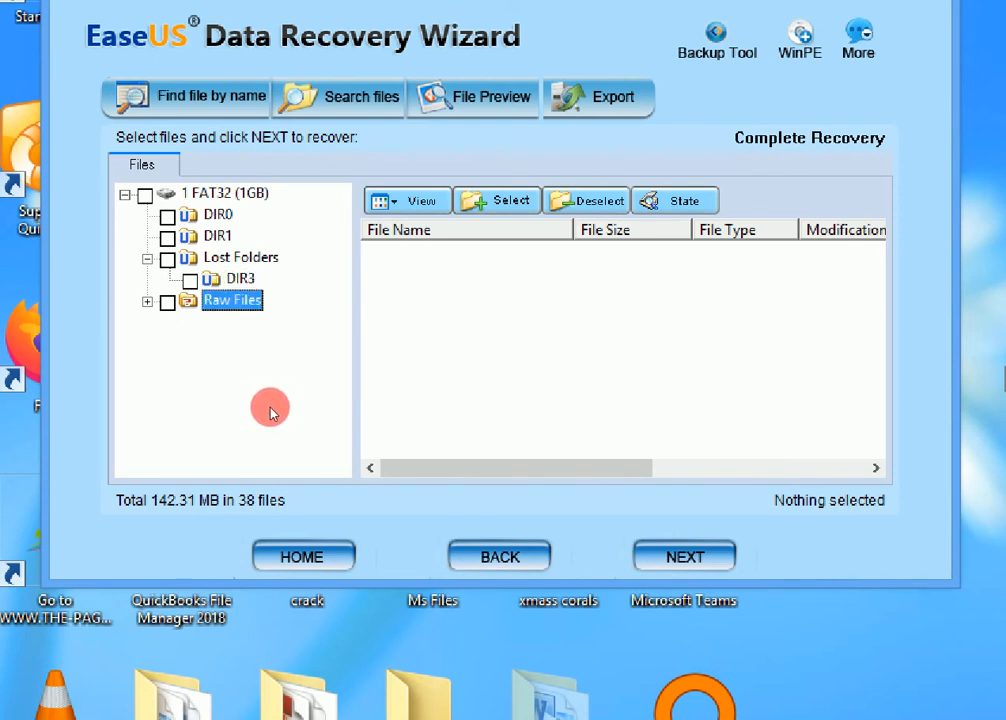
key(Right)
key(Down)
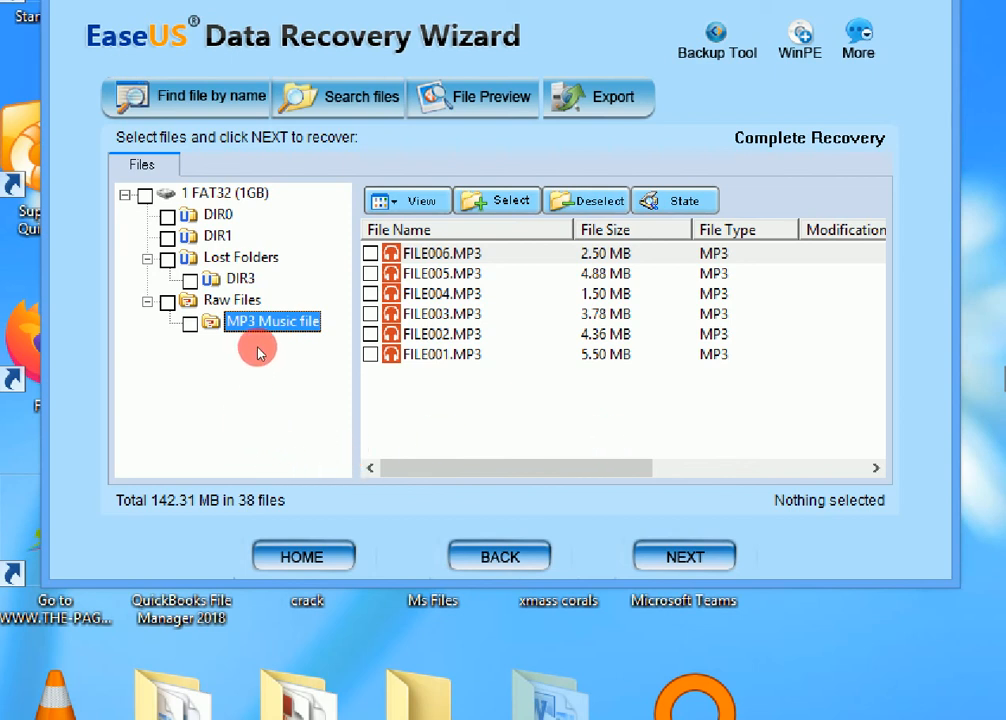
Select everything under 1 FAT32 (1GB) and recover it to the 2021 folder on the desktop
key(ctrl+a)
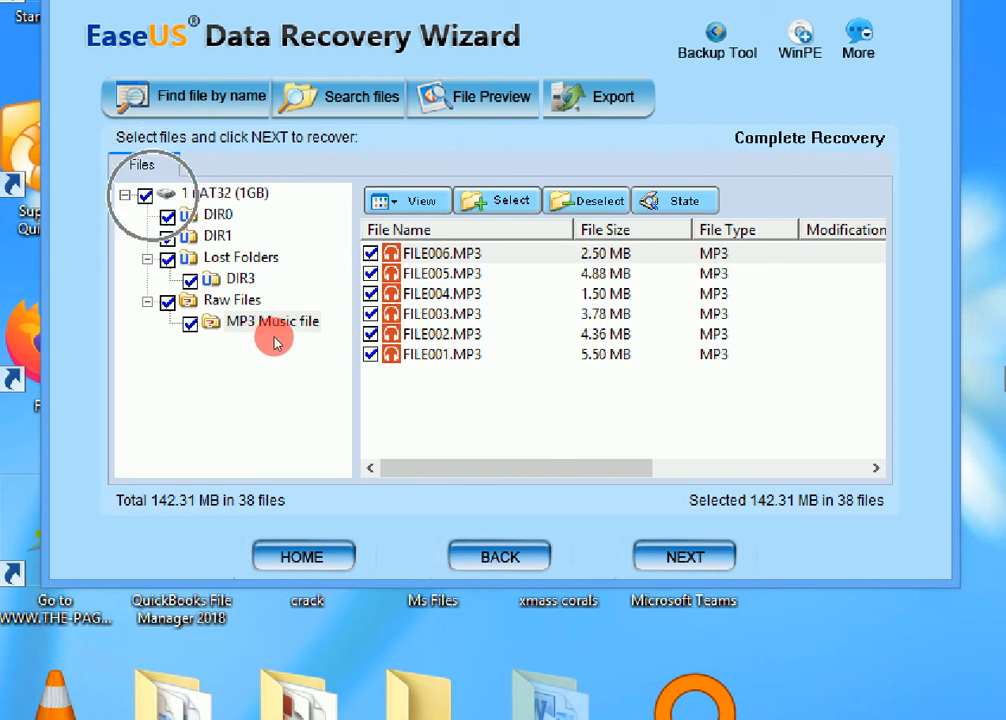
click(655, 556)
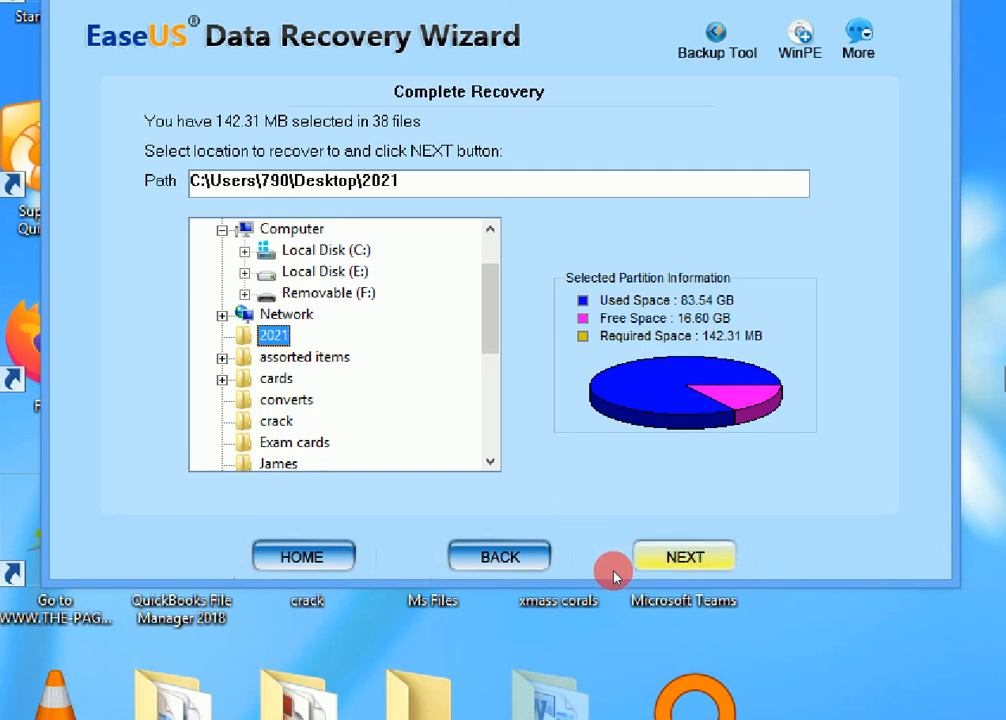
click(685, 557)
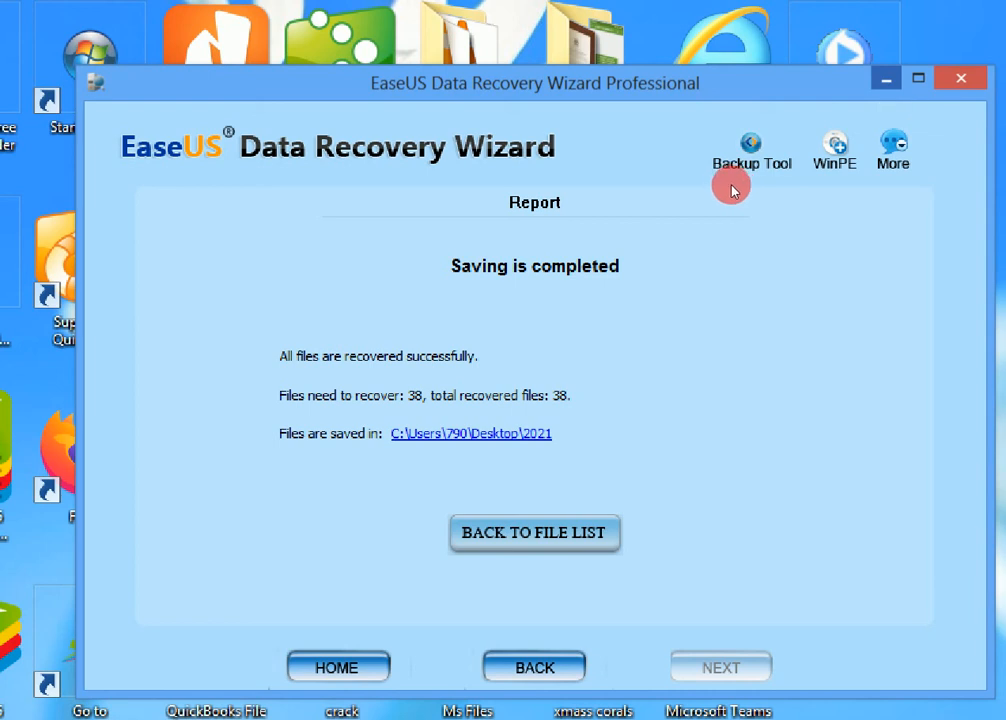
Minimize the recovery wizard, reduce the Magnifier zoom to 100% and minimize Magnifier to leave the desktop clear
click(886, 78)
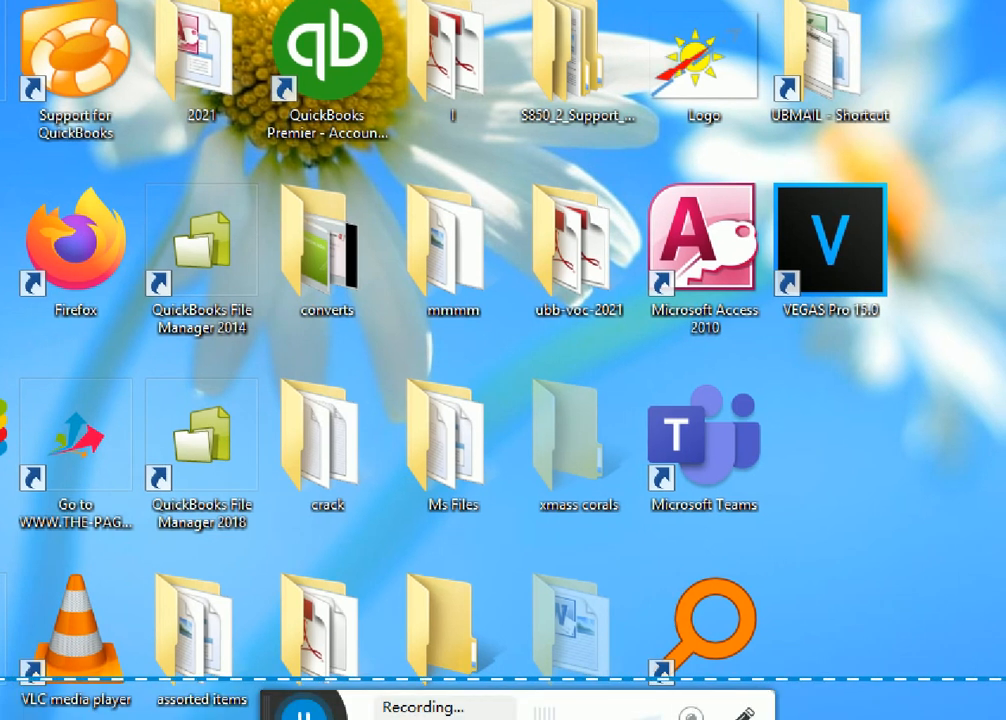
click(515, 718)
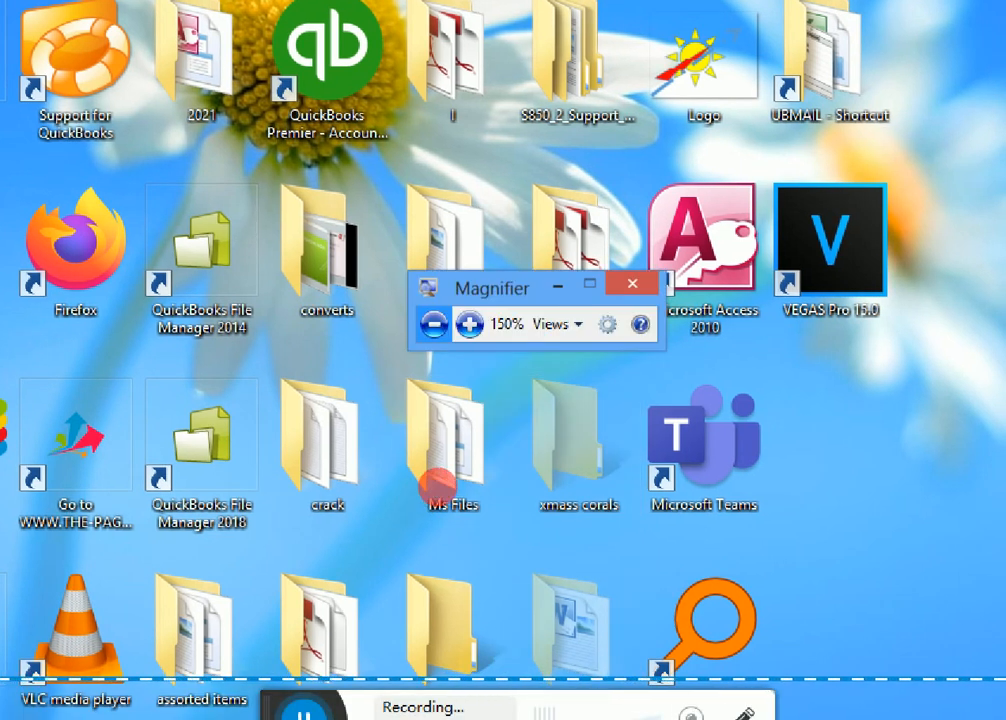
click(444, 487)
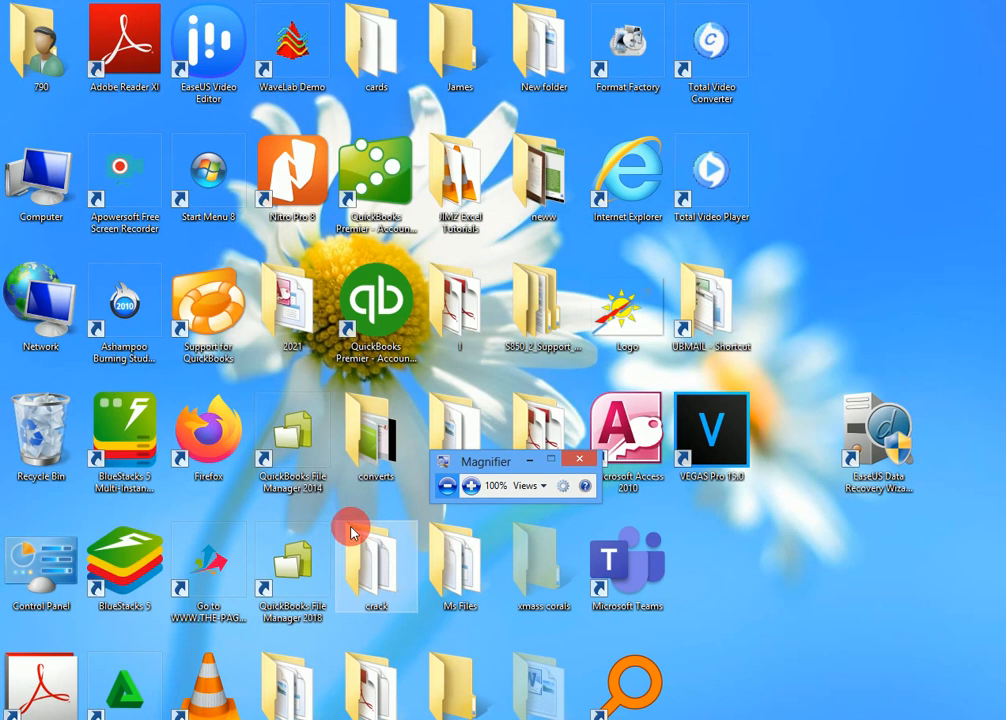
click(372, 529)
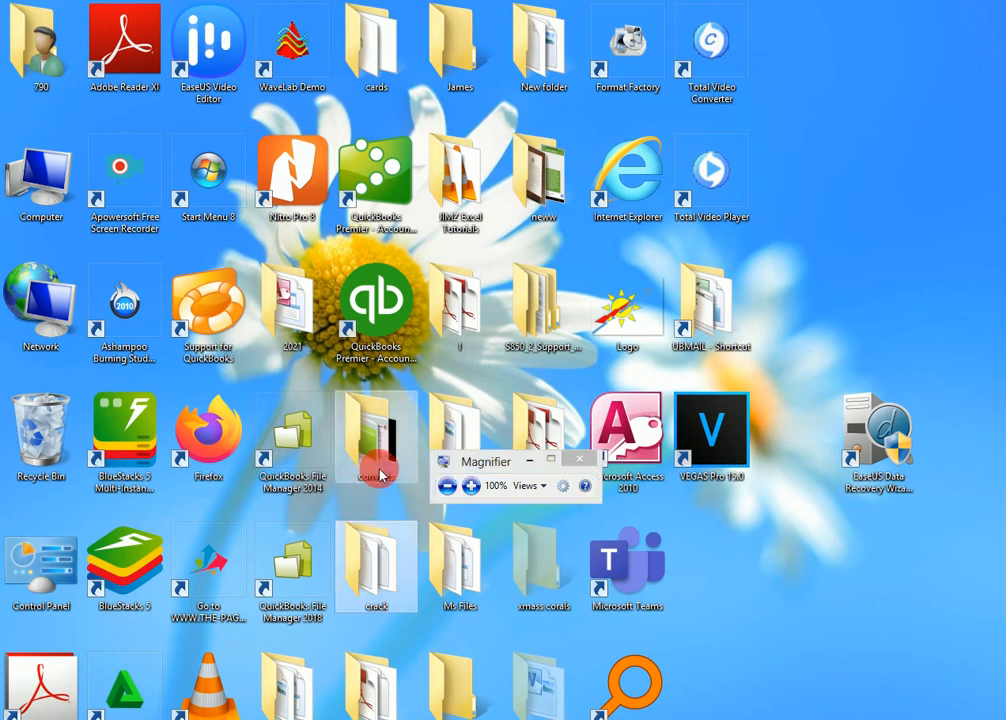
click(524, 461)
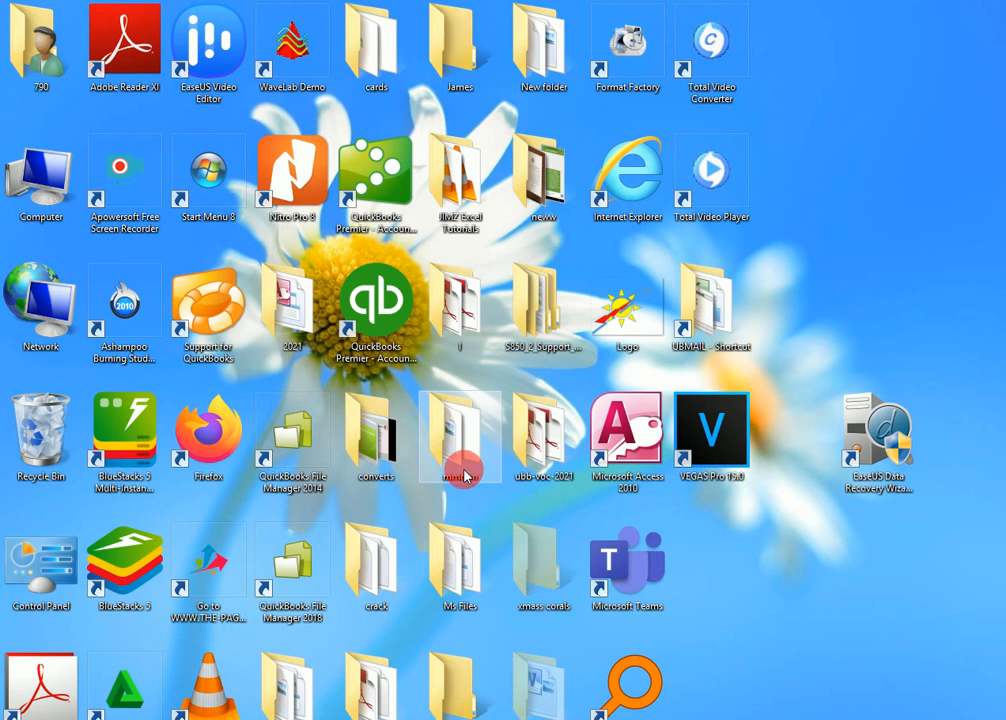
Open the desktop folder 2021\1 FAT32 and check the recovered contents of DIR0, DIR1 and Lost Folders\DIR3
mouse_move(469, 465)
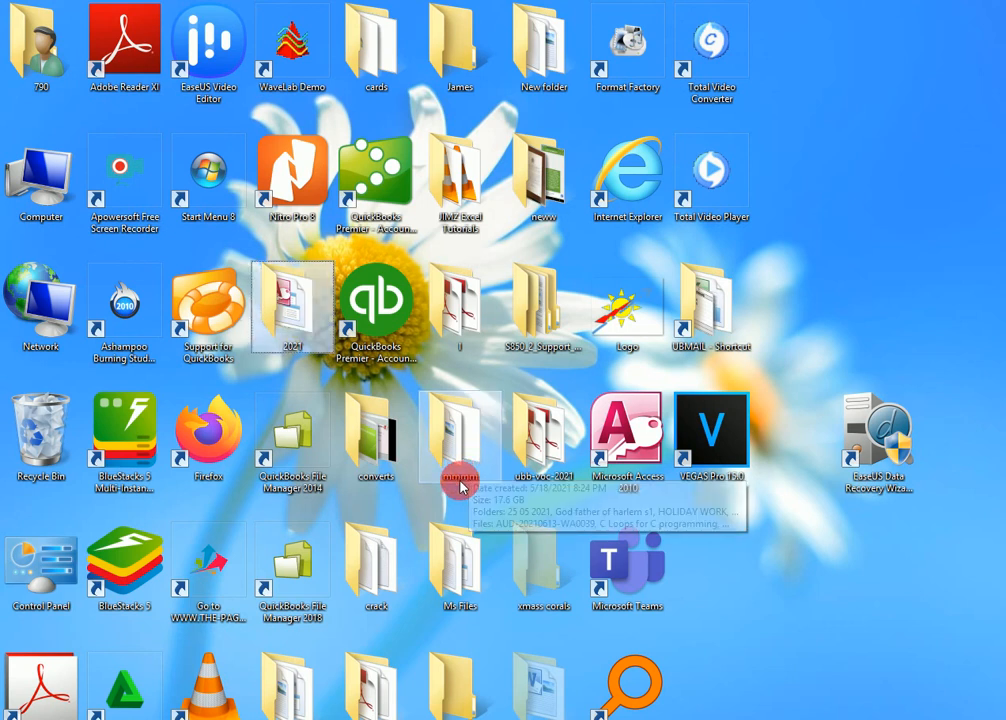
mouse_move(283, 318)
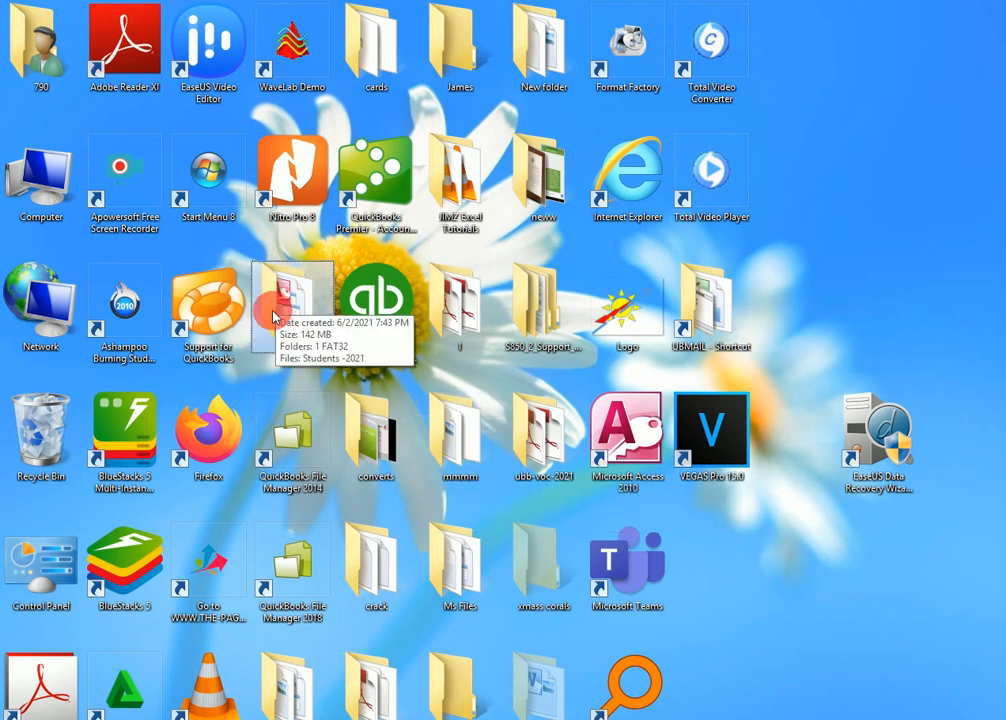
double_click(293, 300)
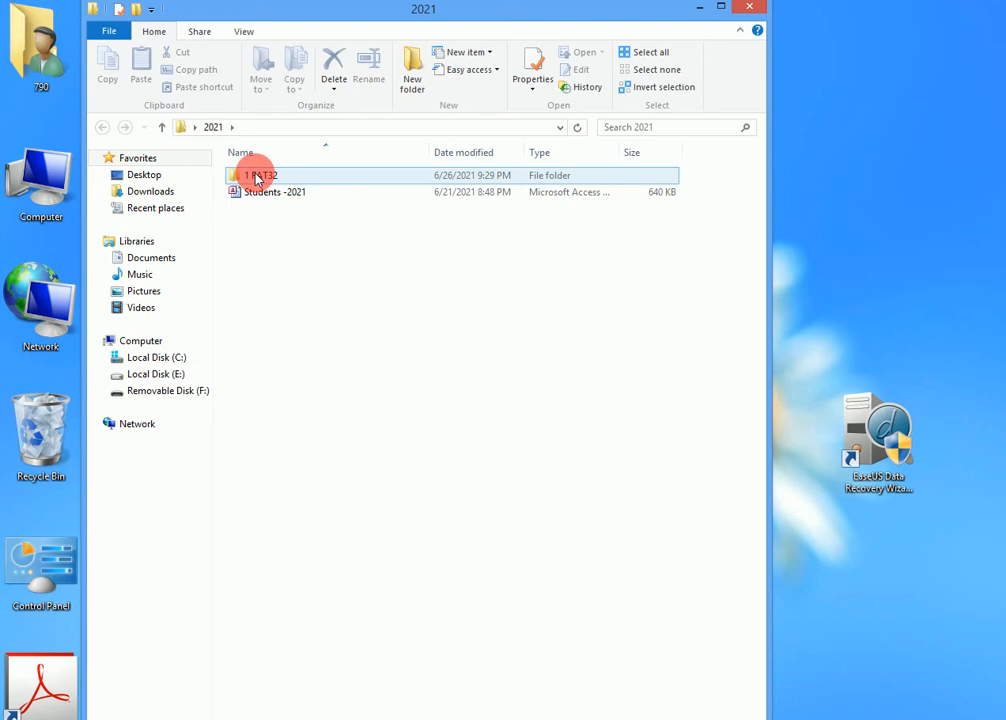
double_click(256, 176)
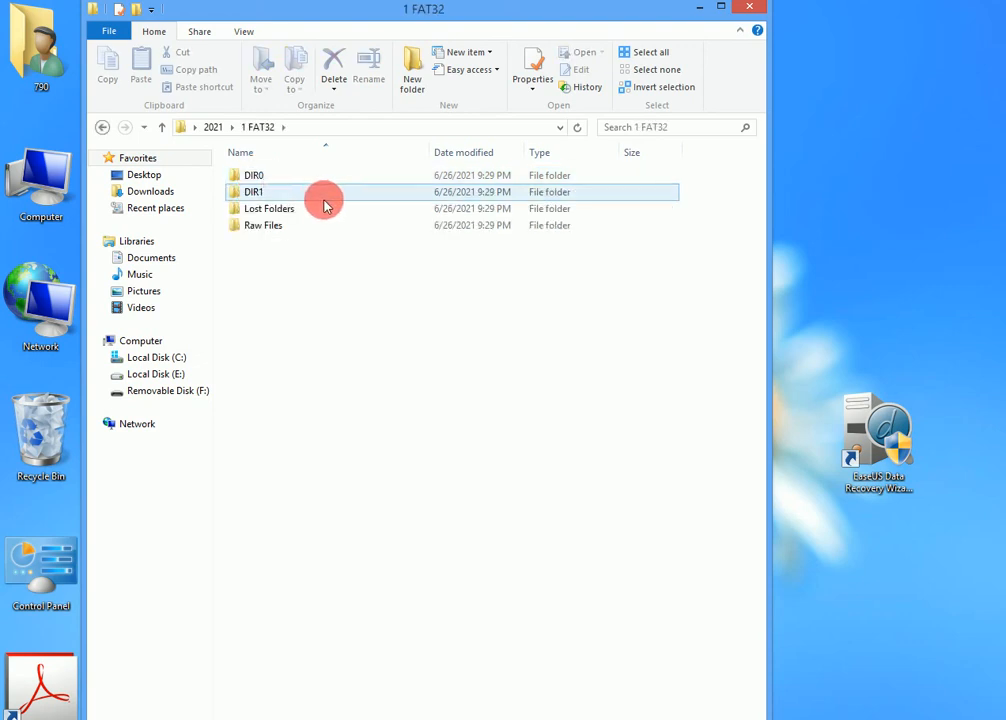
double_click(263, 177)
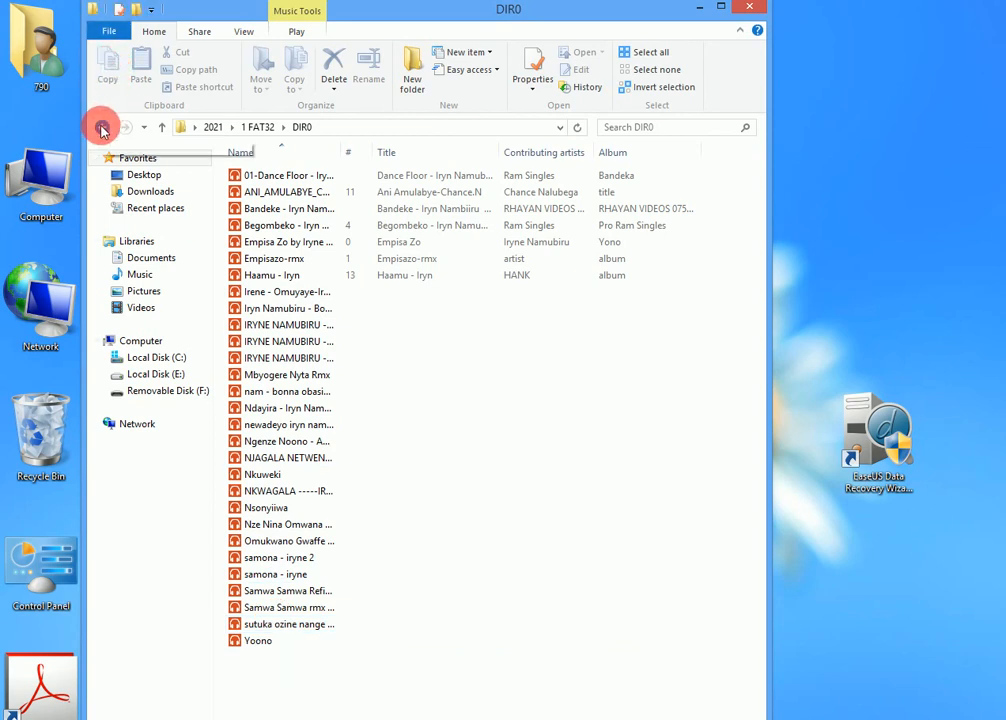
click(101, 129)
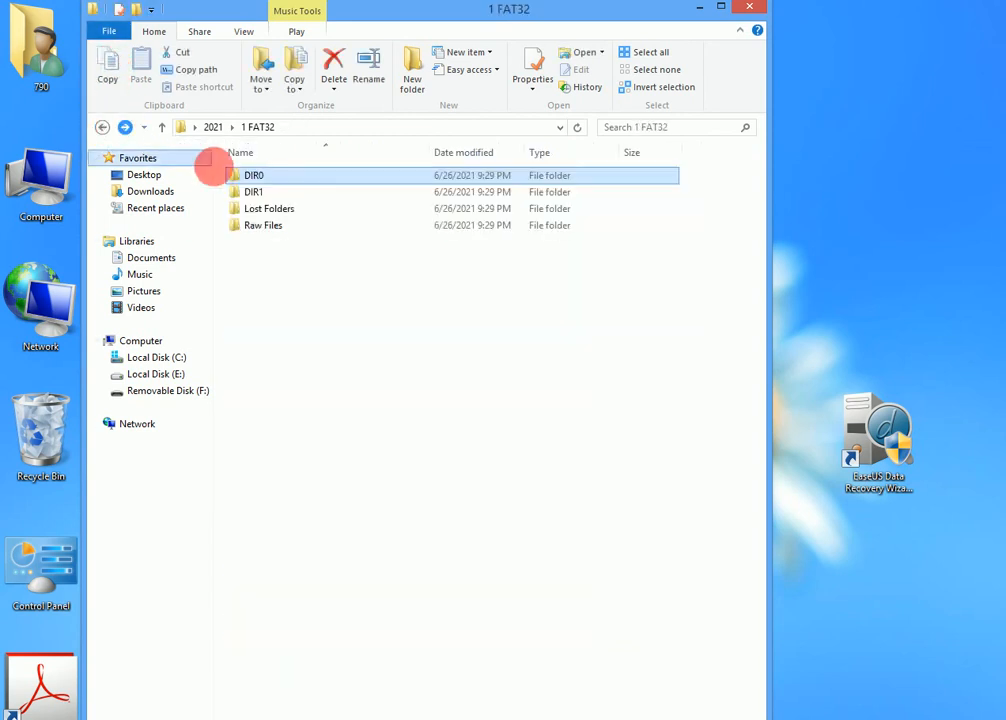
double_click(272, 200)
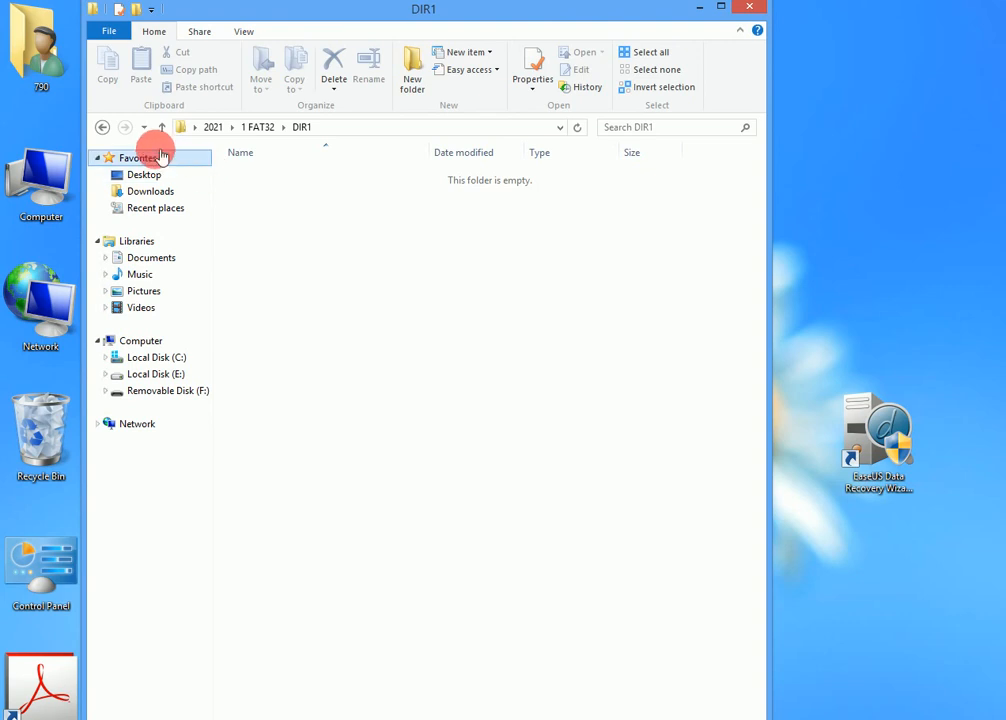
click(103, 128)
double_click(241, 211)
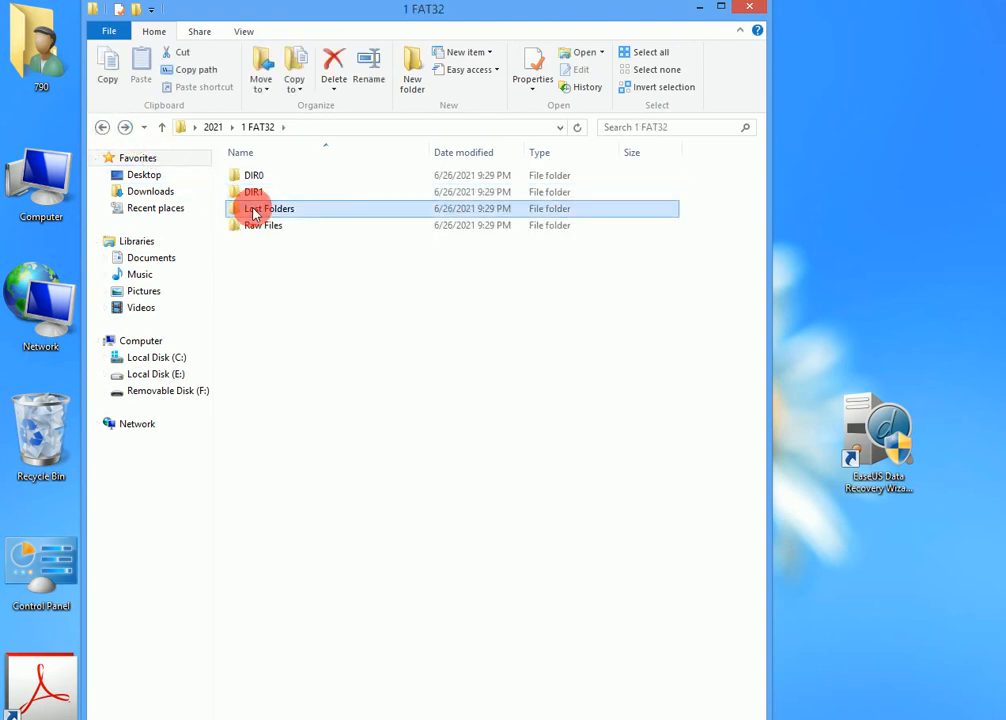
double_click(249, 177)
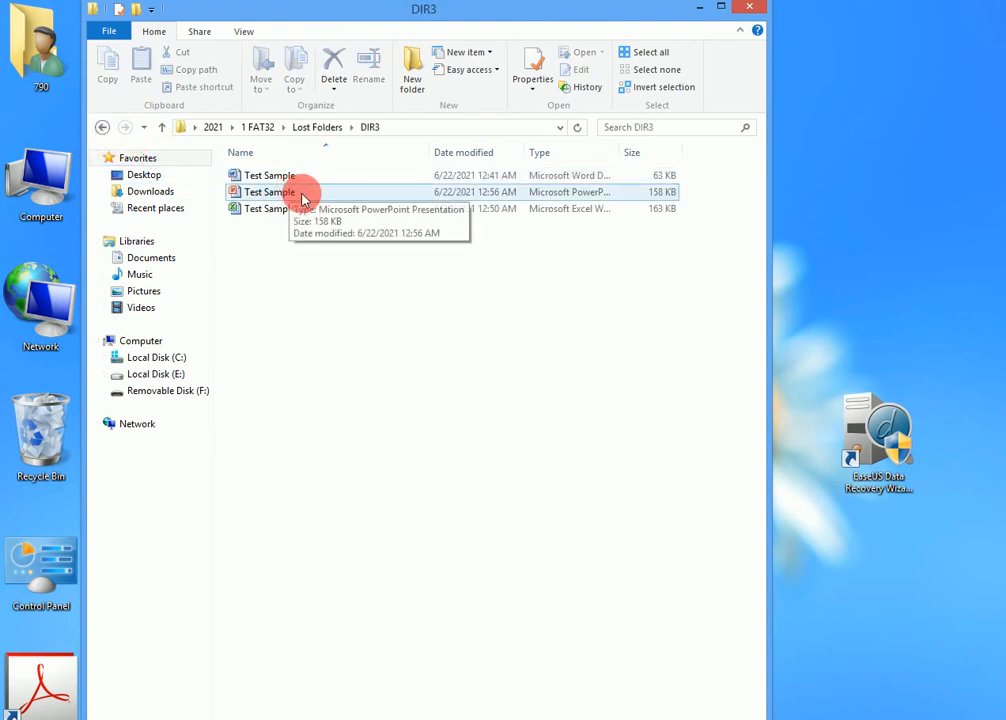
Open the recovered Test Sample Word document by entering its file password, view it maximized, and close it
click(270, 177)
double_click(272, 180)
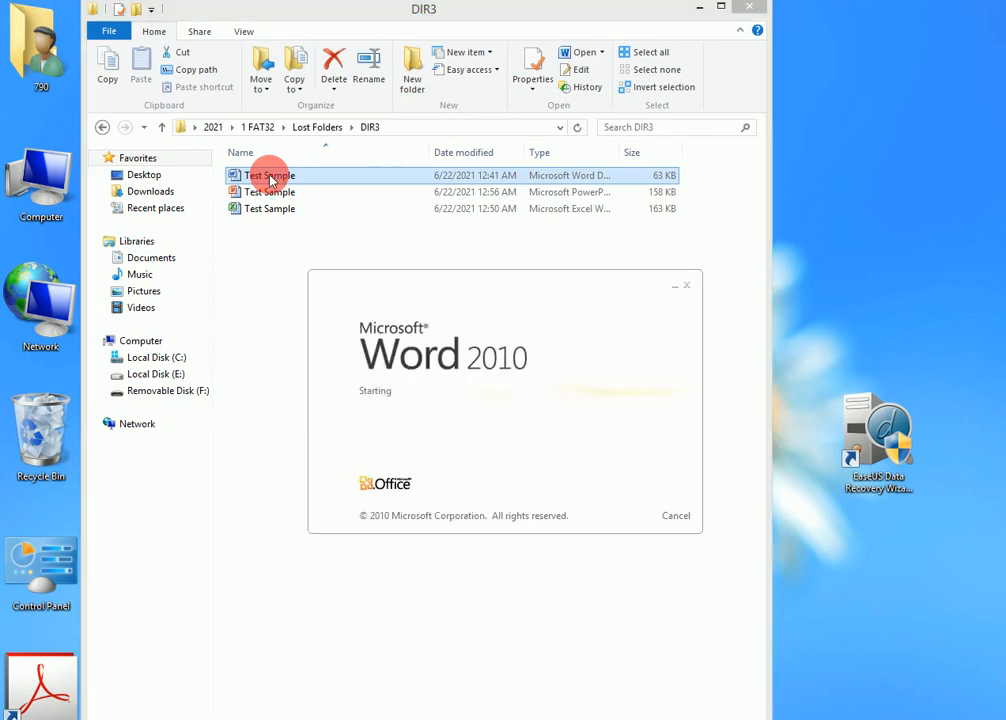
click(550, 271)
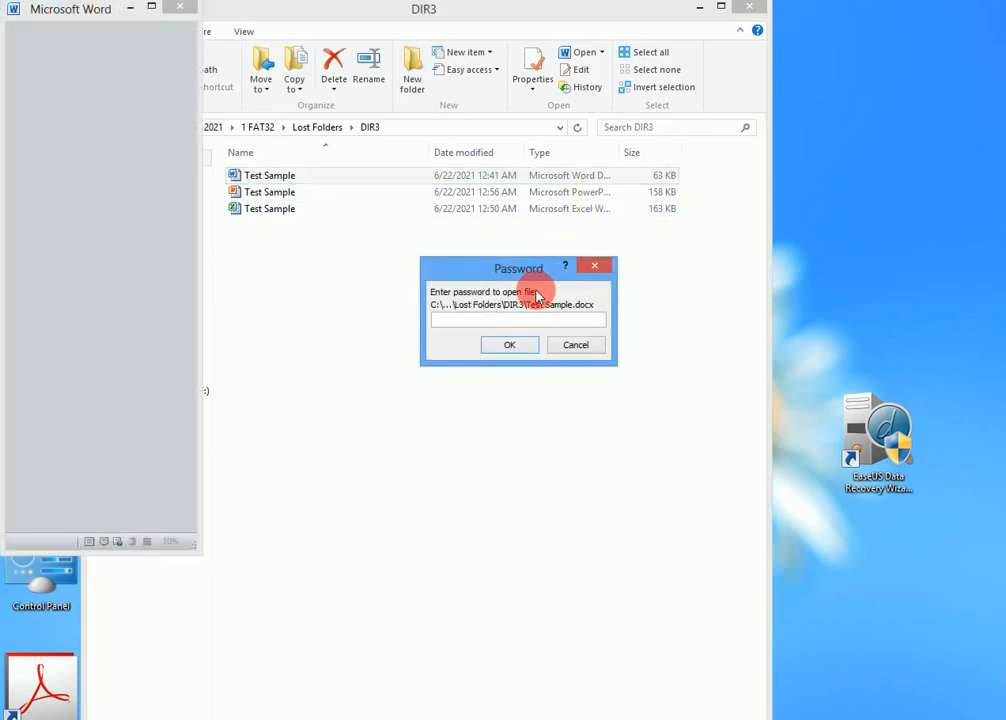
text(••••)
click(510, 344)
click(568, 349)
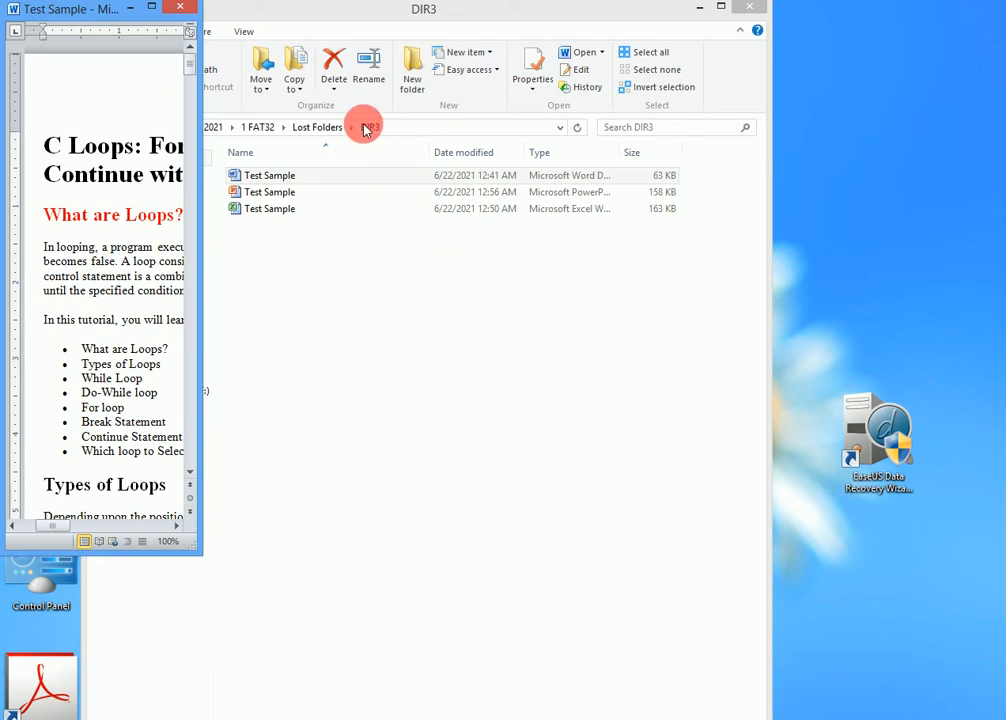
click(151, 8)
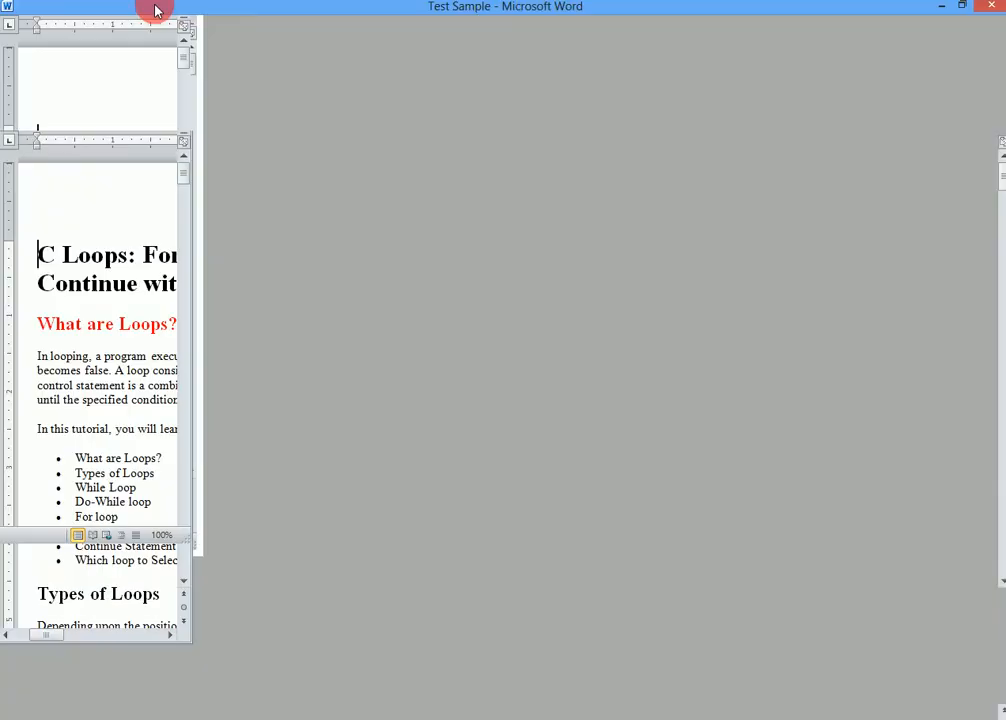
click(993, 8)
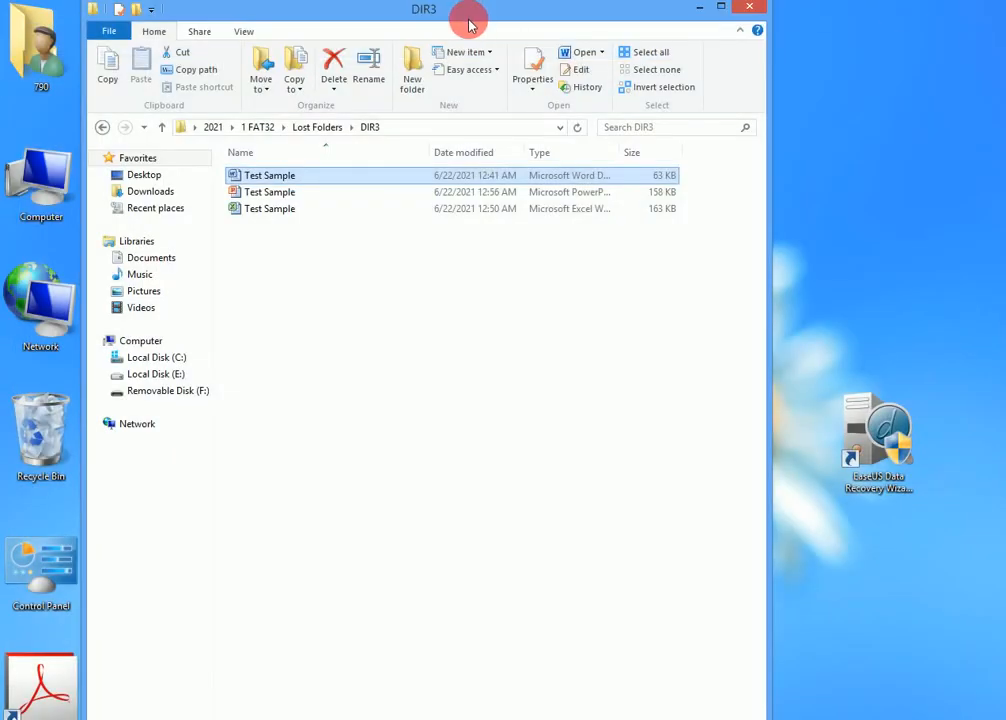